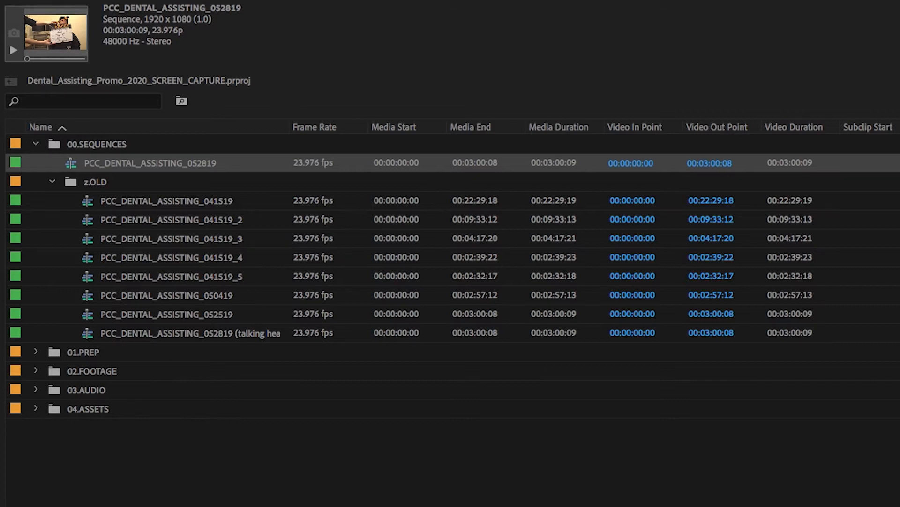
Step: Duplicate the PCC_DENTAL_ASSISTING_041519 sequence in the z.OLD bin and rename the copy PCC_DENTAL_ASSISTING_043020
{"action": "right_click", "coordinate": [98, 201]}
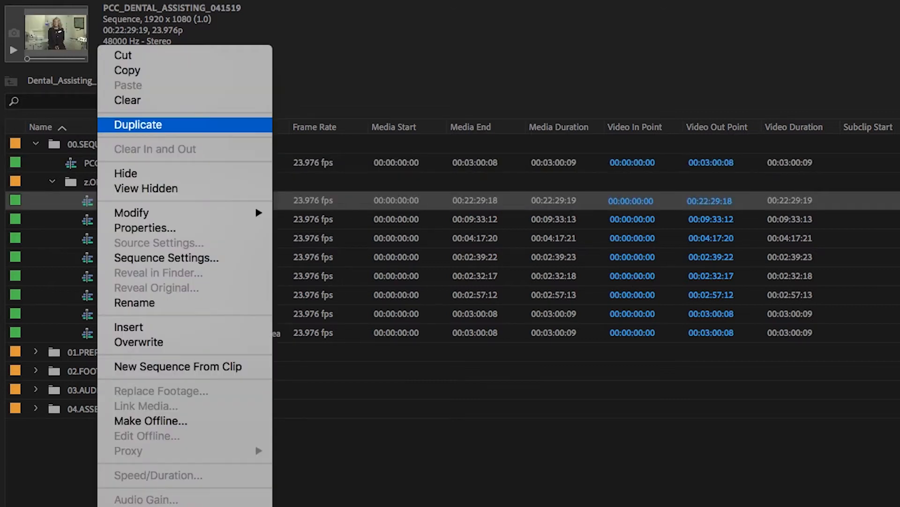
{"action": "left_click", "coordinate": [137, 124]}
{"action": "left_click", "coordinate": [243, 220]}
{"action": "left_click", "coordinate": [243, 221]}
{"action": "left_click_drag", "start_coordinate": [270, 221], "coordinate": [216, 220]}
{"action": "type", "text": "20"}
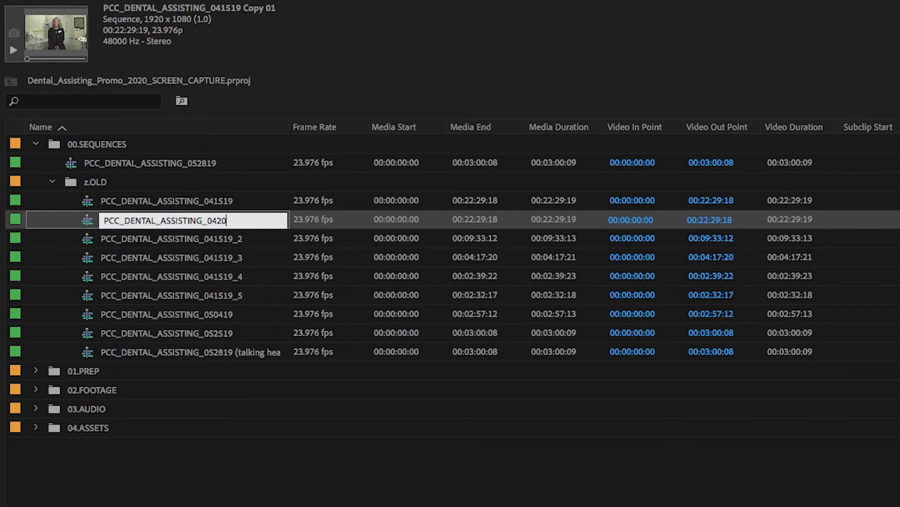
{"action": "key", "text": "BackSpace"}
{"action": "key", "text": "BackSpace"}
{"action": "type", "text": "3020"}
{"action": "key", "text": "Return"}
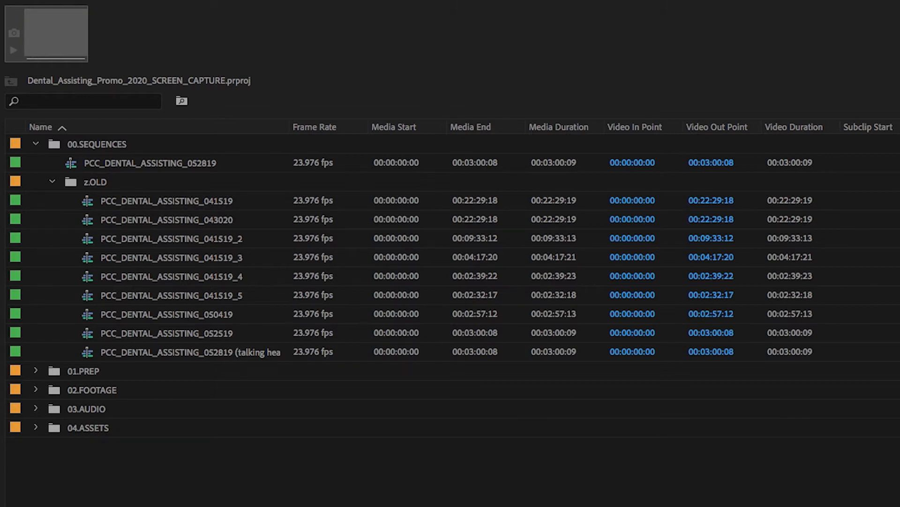
{"action": "left_click", "coordinate": [167, 220]}
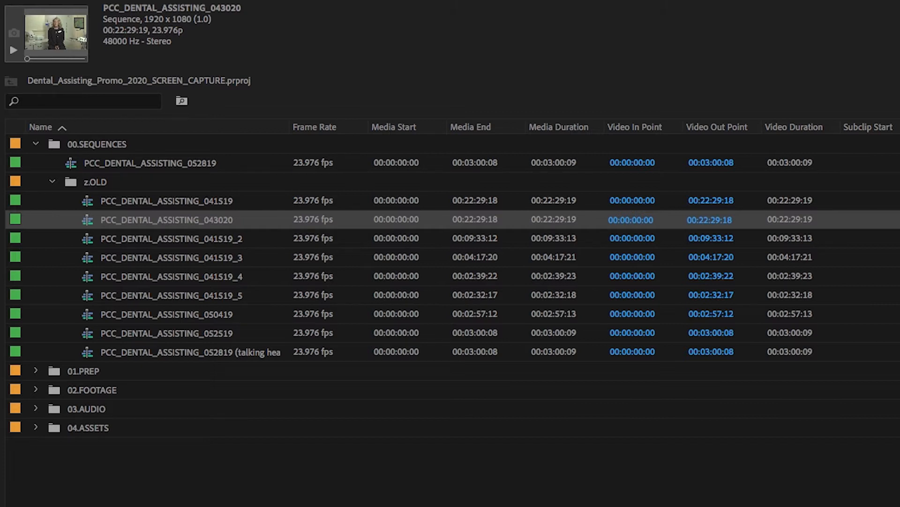
Step: Collapse the z.OLD and 00.SEQUENCES bins and inspect which bins 01.PREP contains
{"action": "left_click", "coordinate": [52, 181]}
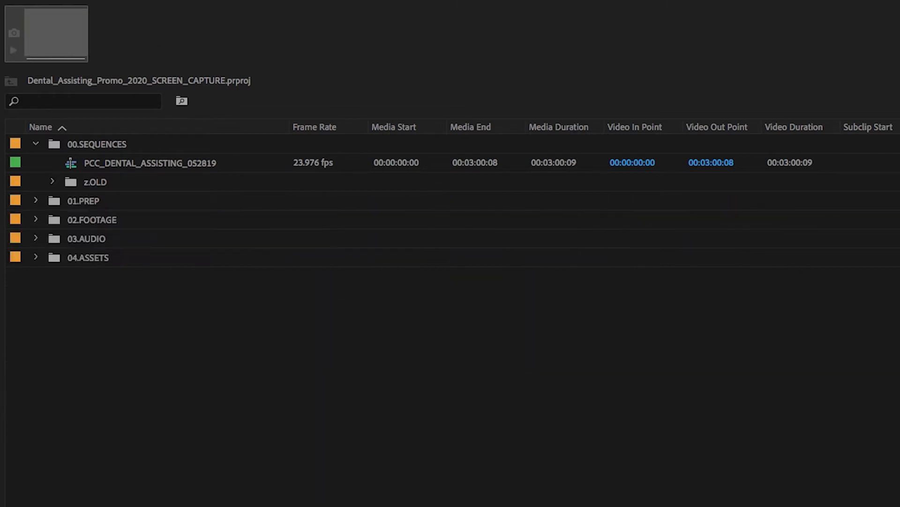
{"action": "left_click", "coordinate": [36, 144]}
{"action": "left_click", "coordinate": [83, 163]}
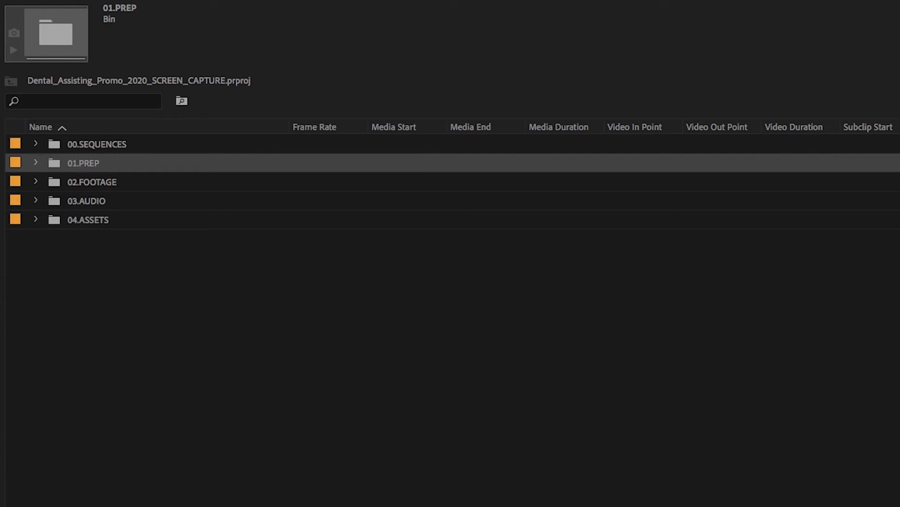
{"action": "left_click", "coordinate": [35, 163]}
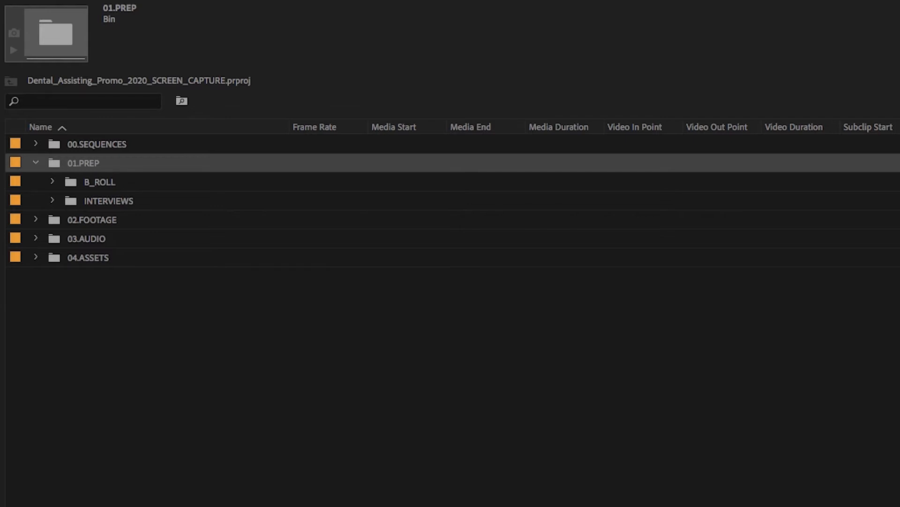
{"action": "key", "text": "Left"}
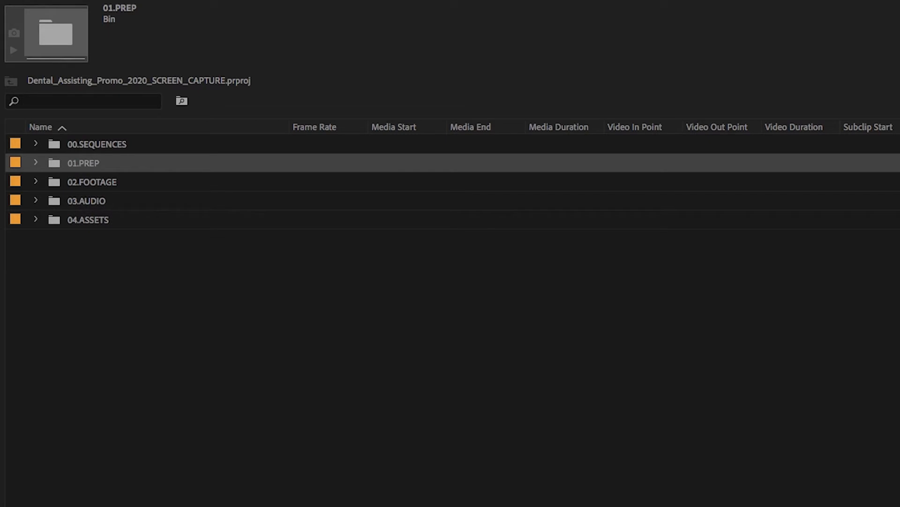
Step: Examine how 02.FOOTAGE is organized, including the Kaiser b-roll clips and the Willamette bin, and the bins inside 03.AUDIO
{"action": "left_click", "coordinate": [36, 181]}
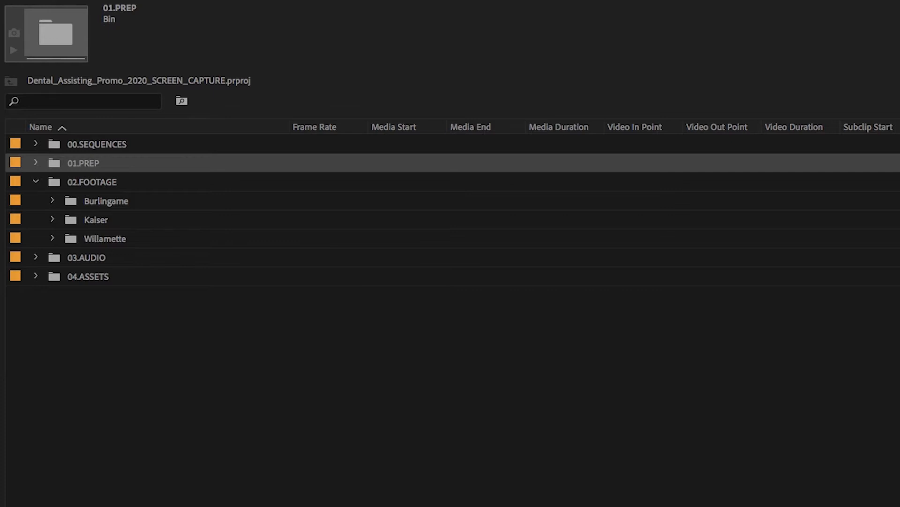
{"action": "left_click", "coordinate": [52, 219]}
{"action": "left_click", "coordinate": [53, 276]}
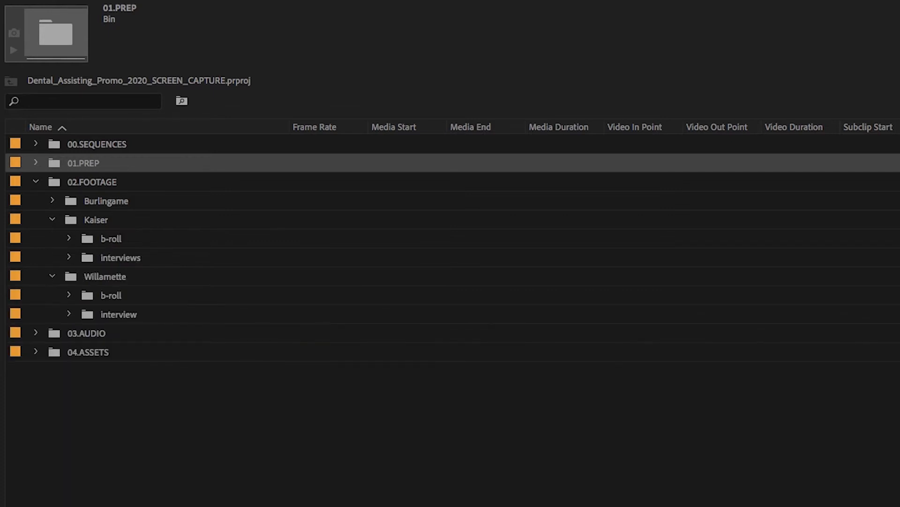
{"action": "left_click", "coordinate": [68, 238]}
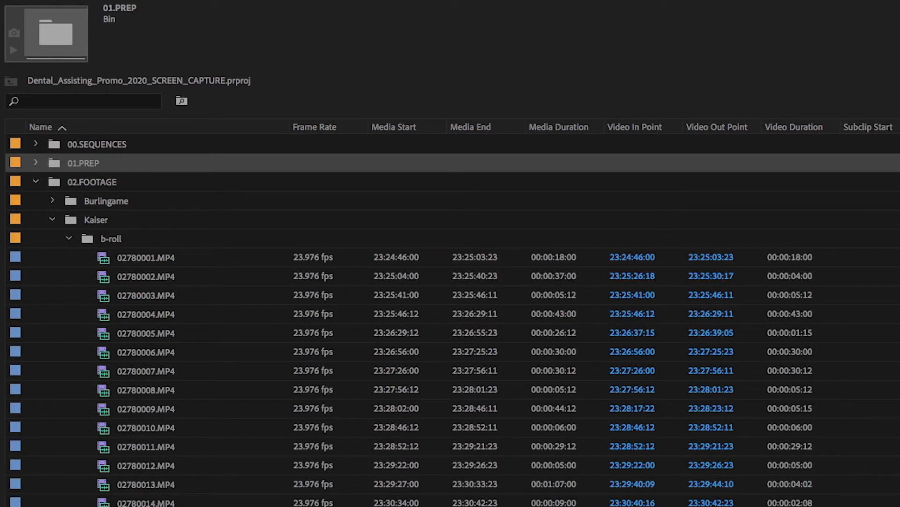
{"action": "left_click", "coordinate": [69, 237]}
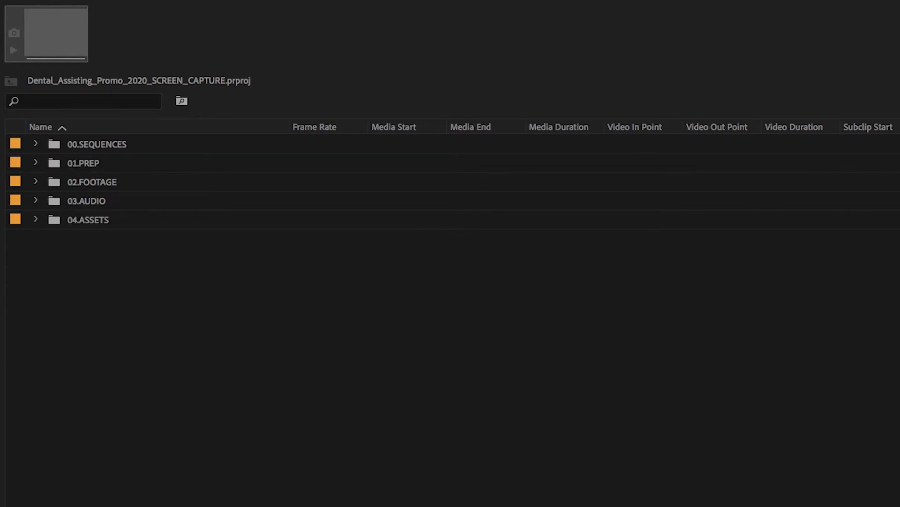
{"action": "left_click", "coordinate": [36, 200]}
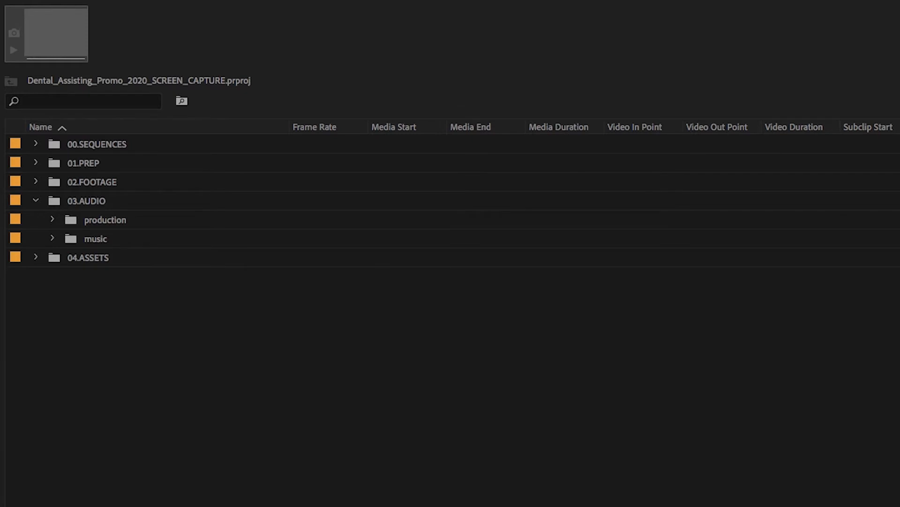
{"action": "left_click", "coordinate": [35, 201]}
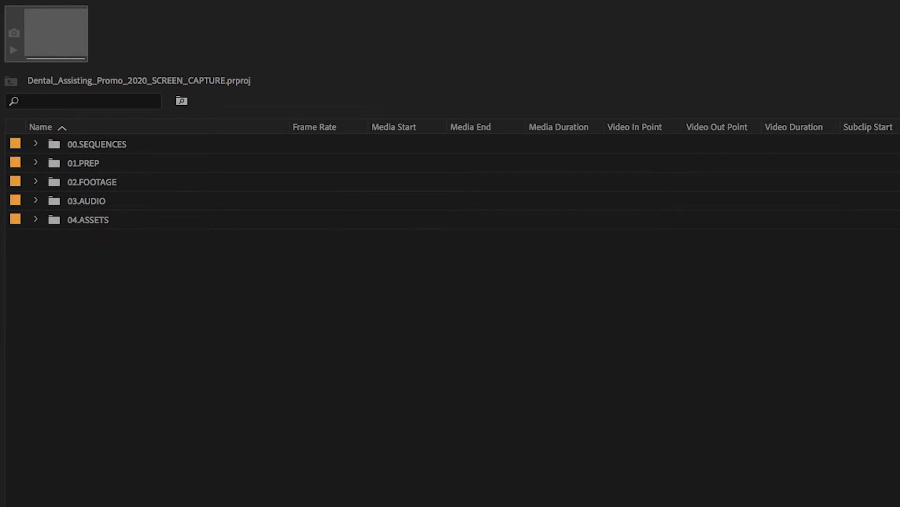
Step: Examine the LOGOS, TITLES and COLORS bins in 04.ASSETS, including the Black Video and turquoise items in COLORS
{"action": "left_click", "coordinate": [88, 220]}
{"action": "left_click", "coordinate": [36, 219]}
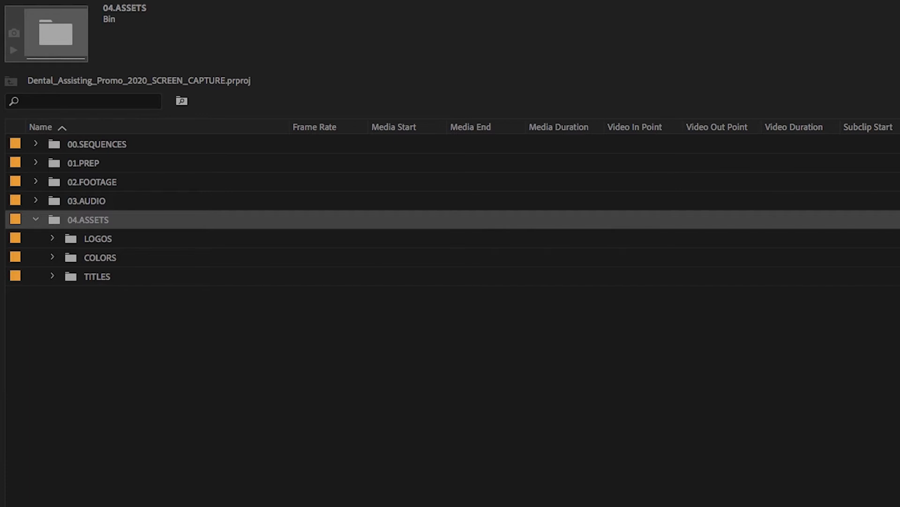
{"action": "left_click", "coordinate": [98, 238]}
{"action": "left_click", "coordinate": [97, 276]}
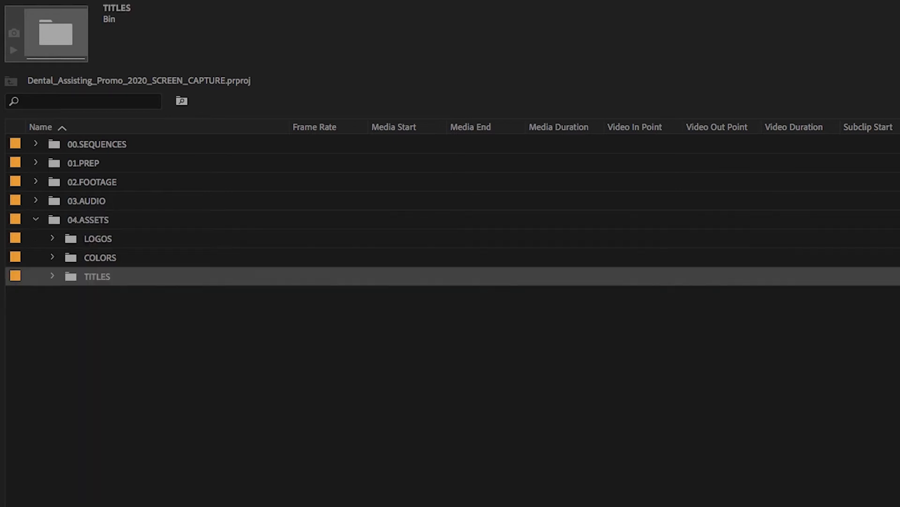
{"action": "left_click", "coordinate": [100, 257]}
{"action": "key", "text": "Right"}
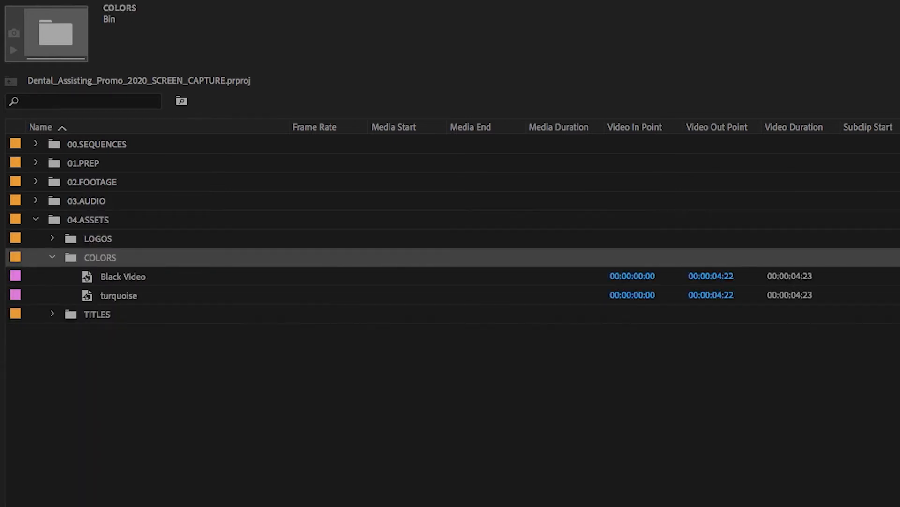
{"action": "left_click", "coordinate": [123, 277]}
{"action": "left_click", "coordinate": [119, 296]}
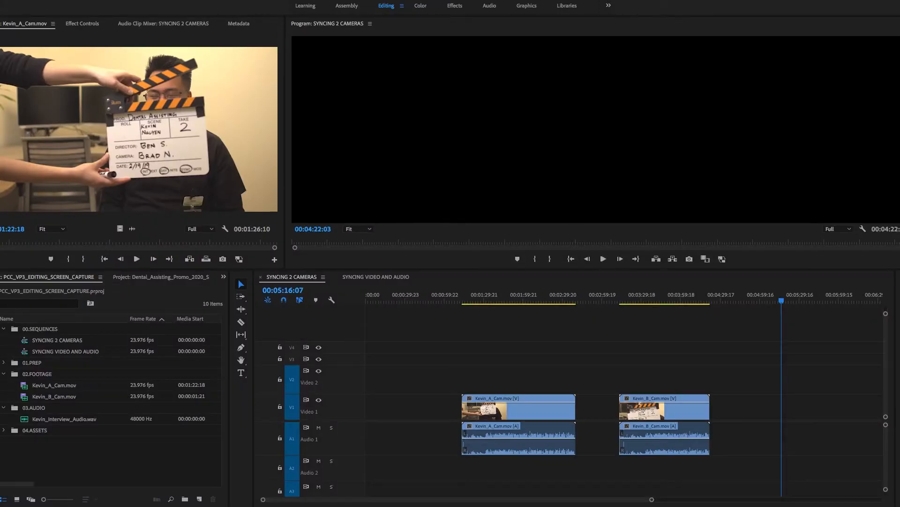
Step: Look over both camera clips in the SYNCING 2 CAMERAS timeline and place the playhead near the slate clap in Kevin_A_Cam.mov at 00:01:14:22
{"action": "key", "text": "shift+3"}
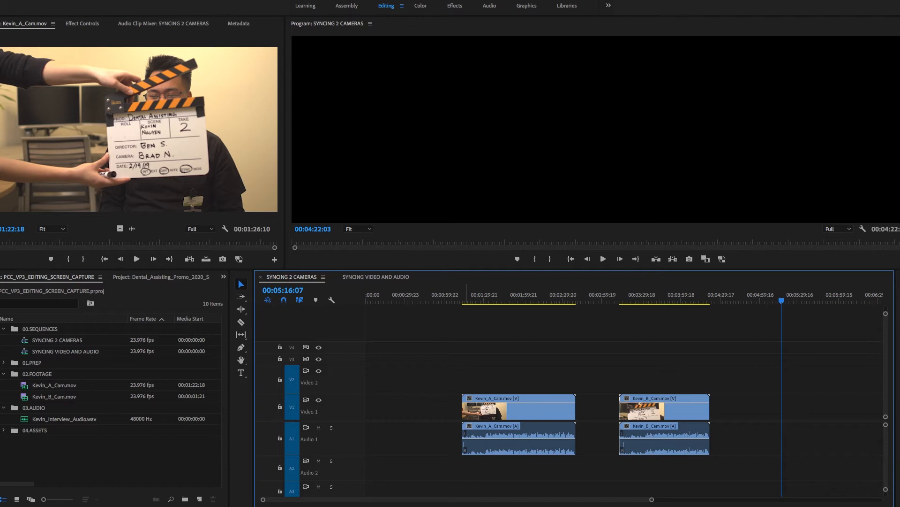
{"action": "left_click", "coordinate": [465, 296]}
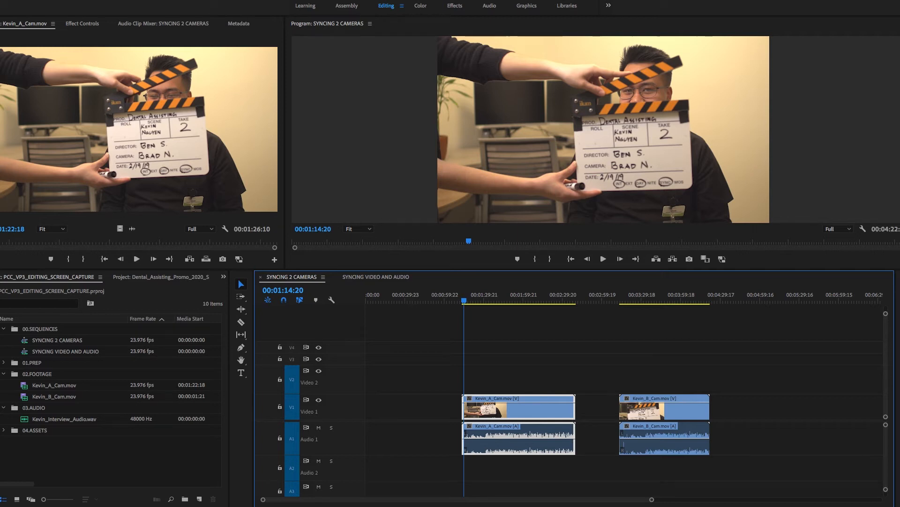
{"action": "key", "text": "backslash"}
{"action": "key", "text": "backslash"}
{"action": "key", "text": "minus"}
{"action": "left_click", "coordinate": [517, 295]}
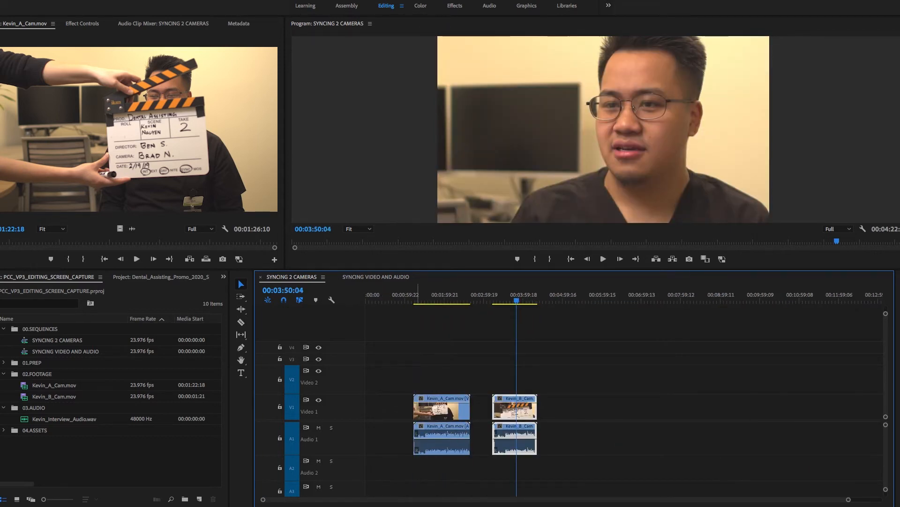
{"action": "left_click", "coordinate": [416, 297]}
{"action": "left_click", "coordinate": [416, 297]}
{"action": "key", "text": "equal"}
{"action": "key", "text": "equal"}
{"action": "left_click_drag", "start_coordinate": [400, 297], "coordinate": [393, 296]}
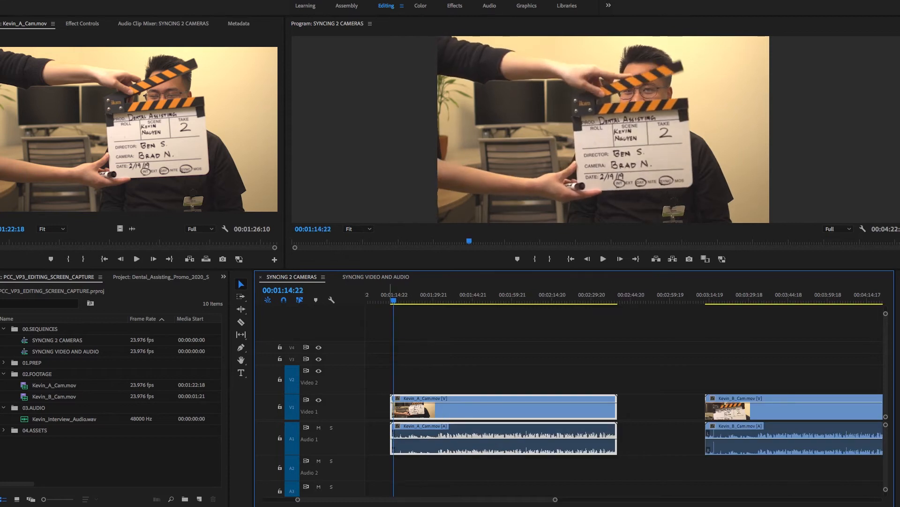
Step: Try to cut Kevin_A_Cam.mov at the slate clap and delete the part before it
{"action": "key", "text": "Right"}
{"action": "key", "text": "Right"}
{"action": "key", "text": "c"}
{"action": "left_click", "coordinate": [393, 409]}
{"action": "key", "text": "v"}
{"action": "left_click", "coordinate": [392, 409]}
{"action": "key", "text": "Delete"}
Step: Try to raise Kevin_B_Cam.mov one video track and shift it into line with Kevin_A_Cam.mov
{"action": "left_click_drag", "start_coordinate": [779, 409], "coordinate": [691, 381]}
{"action": "left_click", "coordinate": [619, 297]}
{"action": "left_click_drag", "start_coordinate": [619, 296], "coordinate": [626, 296]}
{"action": "key", "text": "Left"}
{"action": "left_click_drag", "start_coordinate": [619, 381], "coordinate": [627, 381]}
{"action": "left_click_drag", "start_coordinate": [661, 386], "coordinate": [427, 385]}
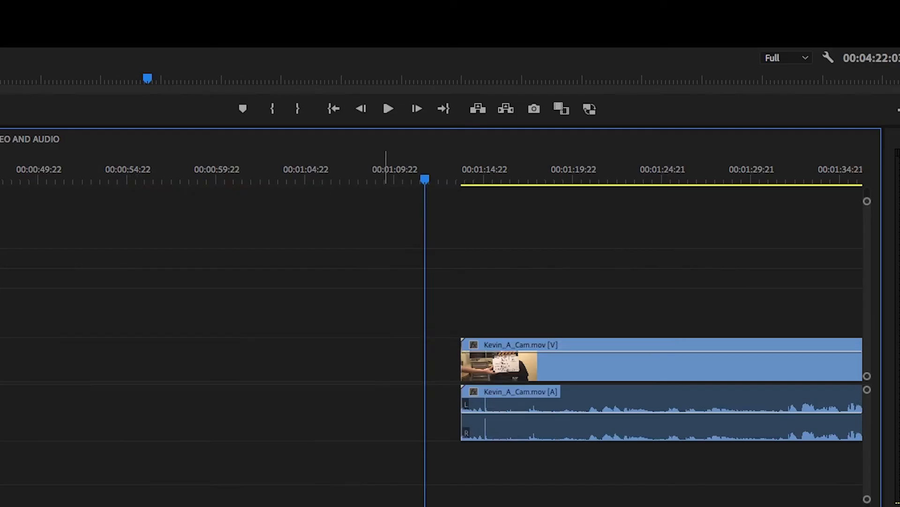
{"action": "scroll", "coordinate": [637, 388], "scroll_direction": "right", "scroll_amount": 5}
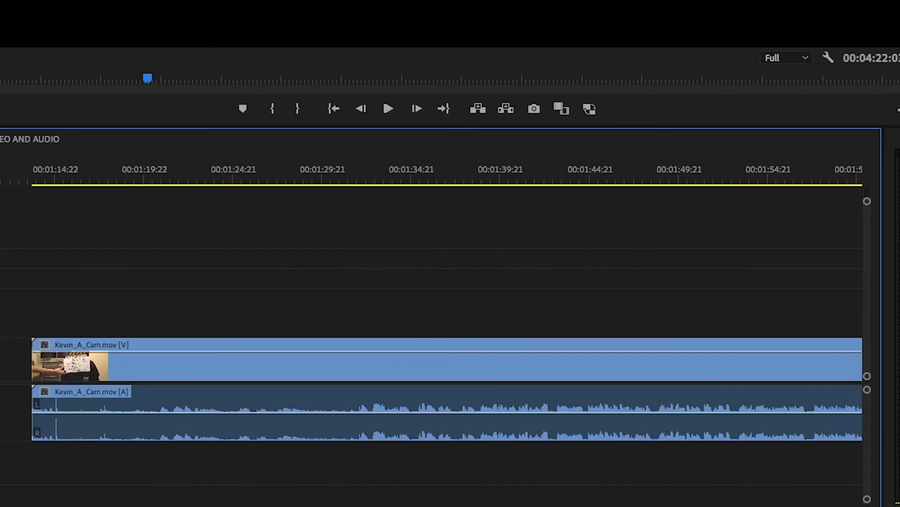
Step: Step the playhead to the slate clap spike in the Kevin_A_Cam.mov waveform at 00:01:15:00
{"action": "key", "text": "Down"}
{"action": "key", "text": "equal"}
{"action": "key", "text": "equal"}
{"action": "key", "text": "equal"}
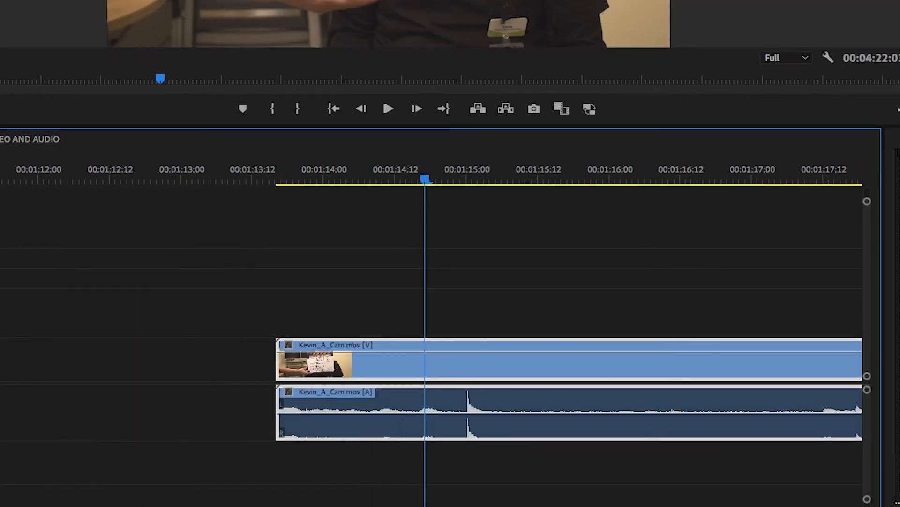
{"action": "key", "text": "Right"}
{"action": "key", "text": "Right"}
{"action": "key", "text": "Right"}
{"action": "key", "text": "Right"}
{"action": "key", "text": "Right"}
{"action": "key", "text": "Right"}
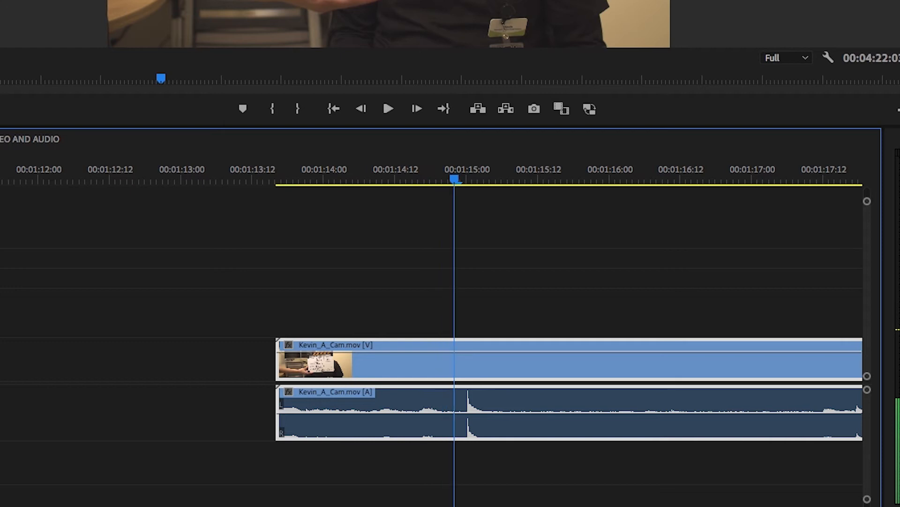
{"action": "key", "text": "Right"}
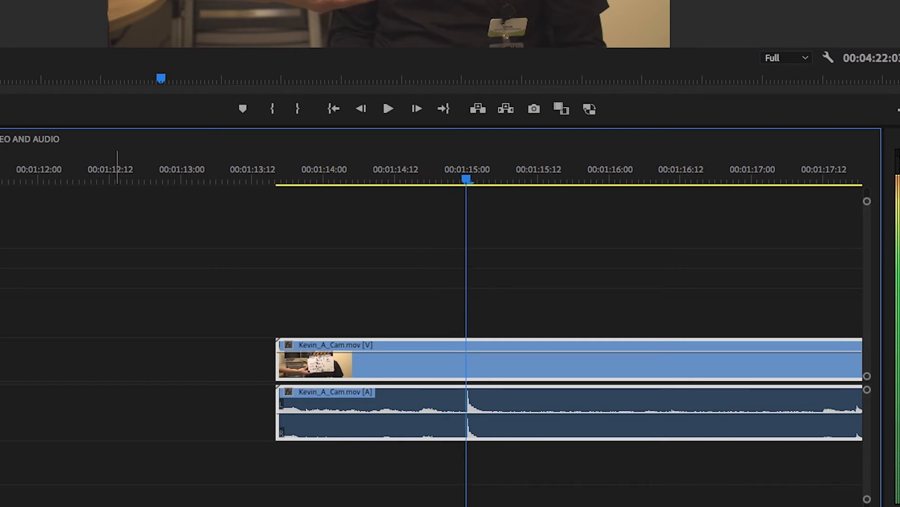
Step: Move Kevin_B_Cam.mov to Video 2 and Audio 2, stacked over the start of Kevin_A_Cam.mov
{"action": "left_click_drag", "start_coordinate": [278, 396], "coordinate": [227, 397]}
{"action": "left_click", "coordinate": [206, 361]}
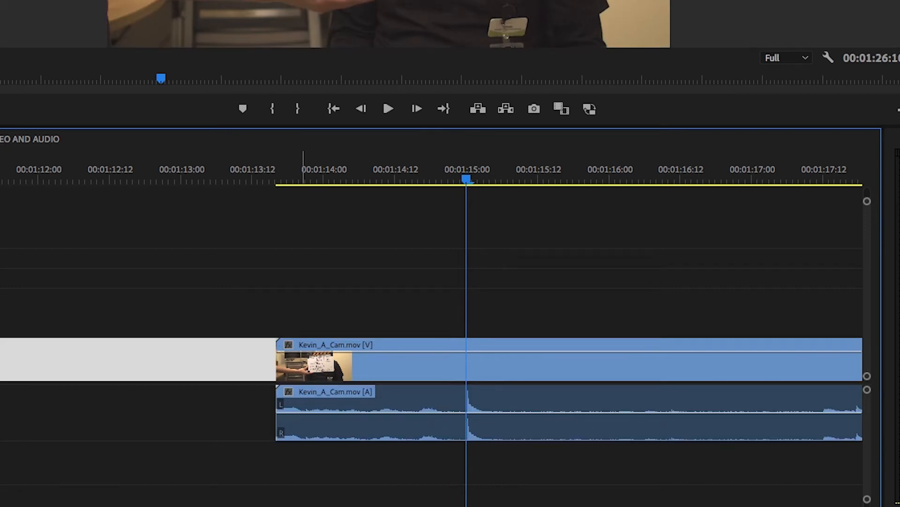
{"action": "left_click", "coordinate": [282, 170]}
{"action": "key", "text": "minus"}
{"action": "key", "text": "minus"}
{"action": "key", "text": "minus"}
{"action": "key", "text": "minus"}
{"action": "key", "text": "minus"}
{"action": "key", "text": "minus"}
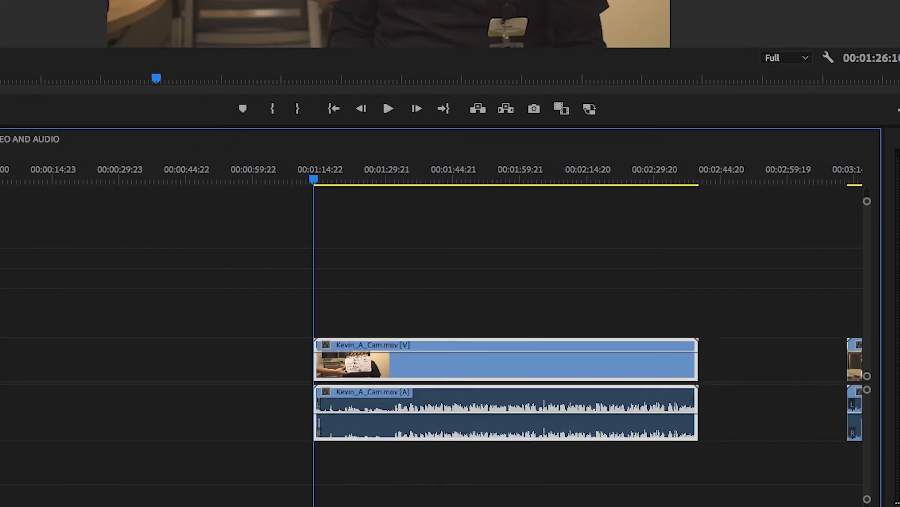
{"action": "left_click_drag", "start_coordinate": [489, 413], "coordinate": [488, 462]}
{"action": "left_click_drag", "start_coordinate": [454, 365], "coordinate": [188, 313]}
Step: Slide Kevin_B_Cam.mov until its clap spike lines up with Kevin_A_Cam.mov's spike near 00:01:15:00, and play back the match
{"action": "key", "text": "equal"}
{"action": "key", "text": "equal"}
{"action": "key", "text": "equal"}
{"action": "key", "text": "equal"}
{"action": "key", "text": "equal"}
{"action": "key", "text": "equal"}
{"action": "key", "text": "equal"}
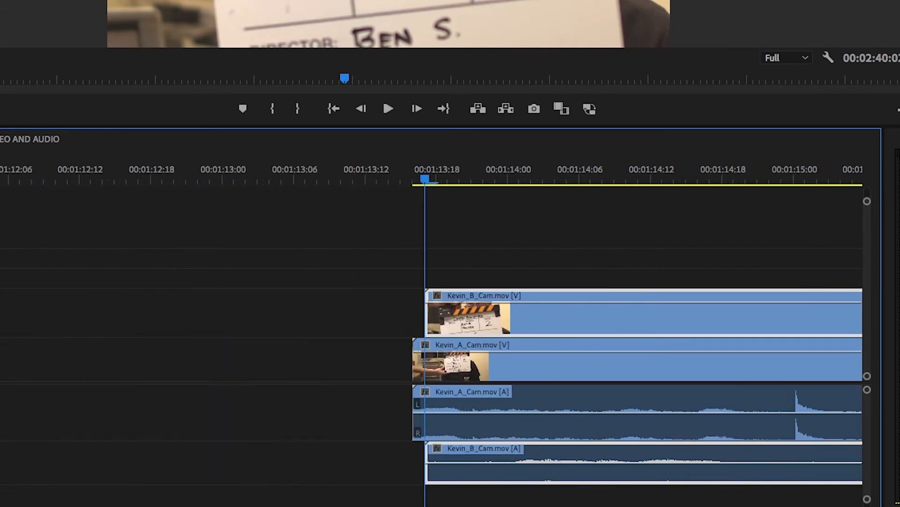
{"action": "scroll", "coordinate": [778, 328], "scroll_direction": "right", "scroll_amount": 8}
{"action": "left_click_drag", "start_coordinate": [746, 315], "coordinate": [425, 314]}
{"action": "left_click_drag", "start_coordinate": [560, 314], "coordinate": [402, 314]}
{"action": "left_click_drag", "start_coordinate": [518, 314], "coordinate": [471, 314]}
{"action": "left_click_drag", "start_coordinate": [501, 314], "coordinate": [481, 314]}
{"action": "left_click", "coordinate": [415, 170]}
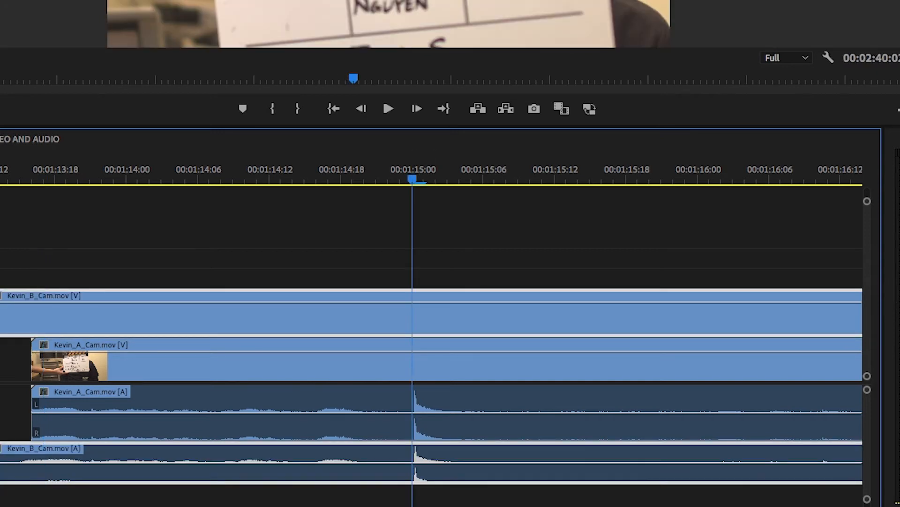
{"action": "left_click", "coordinate": [296, 170]}
{"action": "key", "text": "space"}
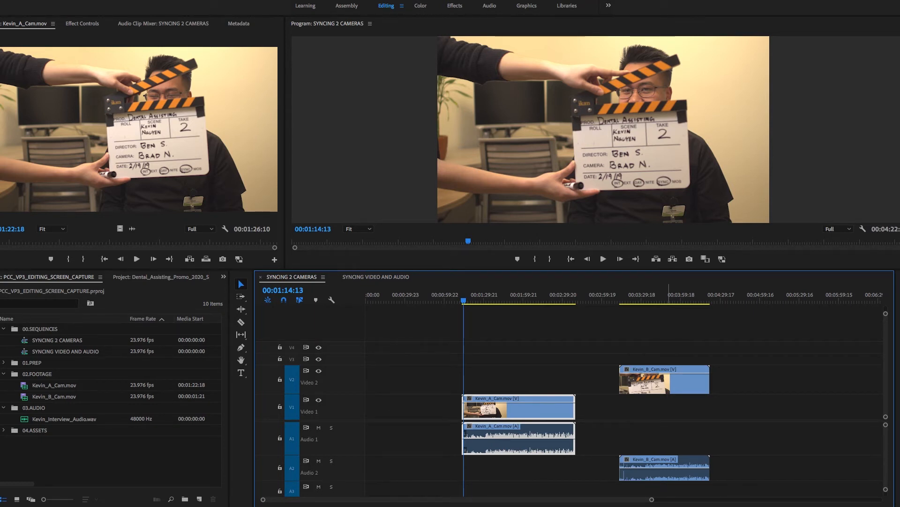
Step: Stack Kevin_B_Cam.mov on Video 2 over Kevin_A_Cam.mov and synchronize both clips by Audio using the Mix Down track channel
{"action": "left_click_drag", "start_coordinate": [664, 380], "coordinate": [519, 379]}
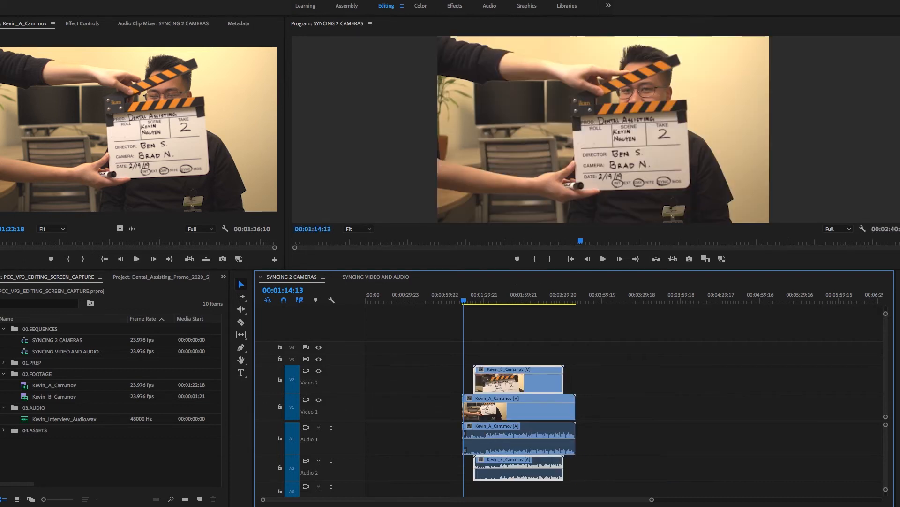
{"action": "right_click", "coordinate": [542, 380]}
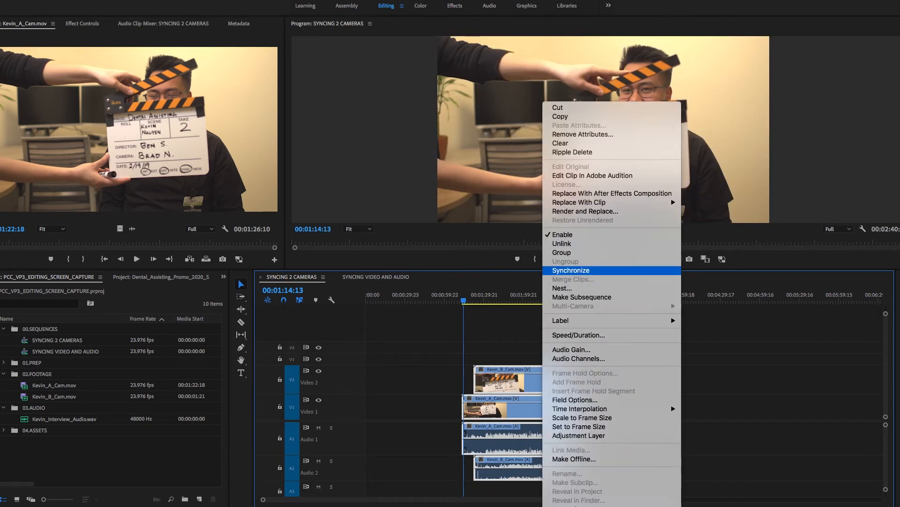
{"action": "left_click", "coordinate": [570, 270]}
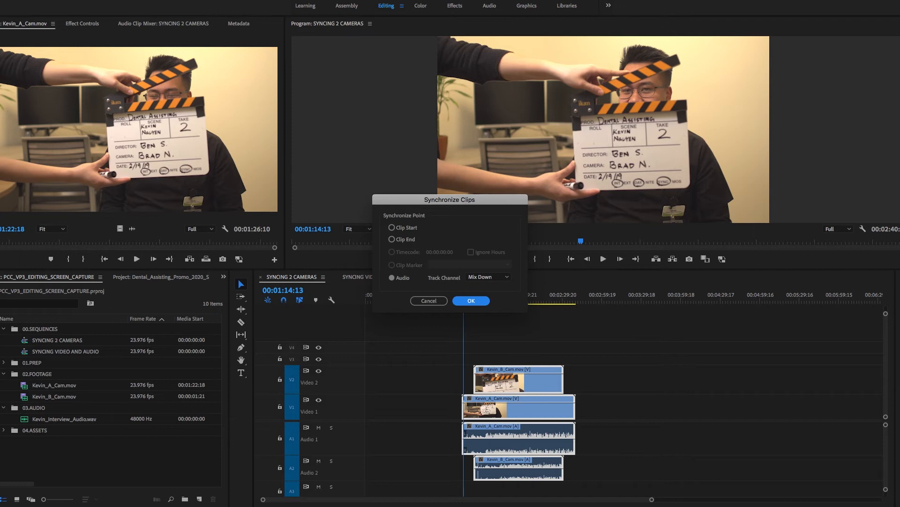
{"action": "key", "text": "Return"}
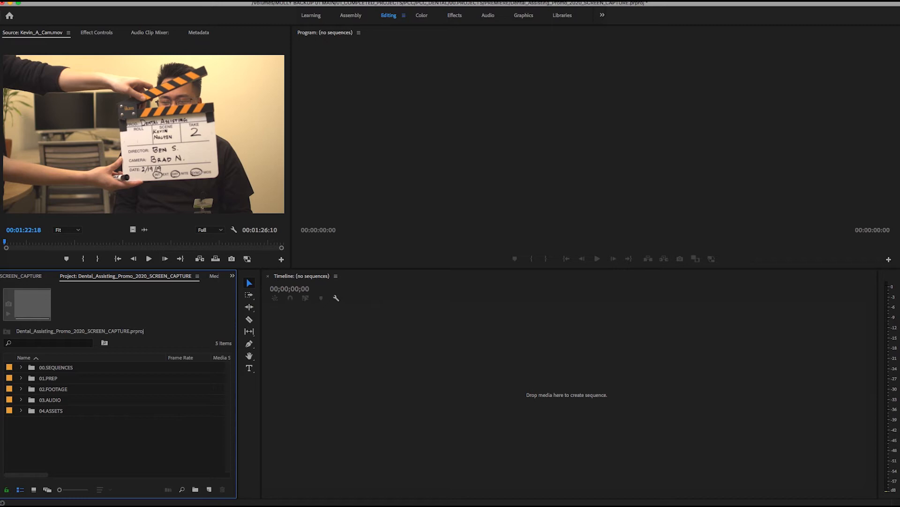
Step: Expand the INTERVIEWS bin inside 01.PREP, open the 03.SYNCED_INTERVIEWS sequence and fit its whole length in the timeline
{"action": "left_click", "coordinate": [20, 378]}
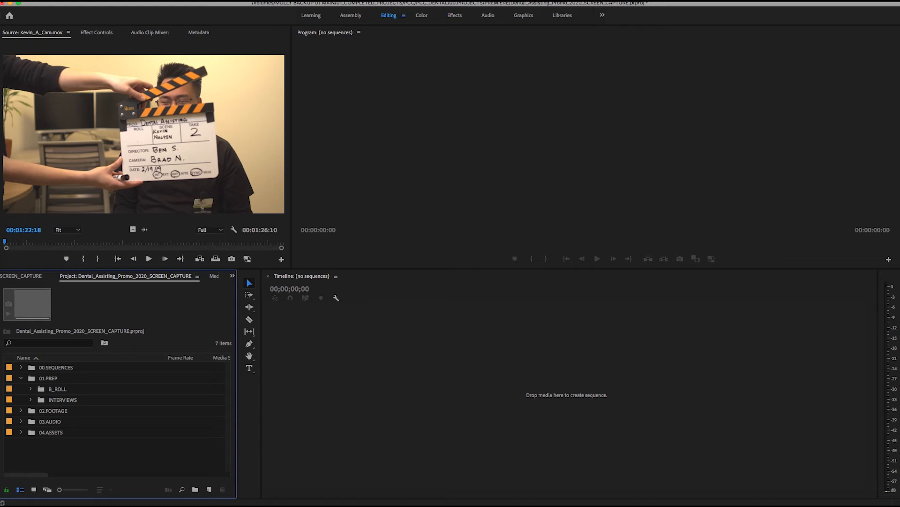
{"action": "left_click", "coordinate": [30, 400]}
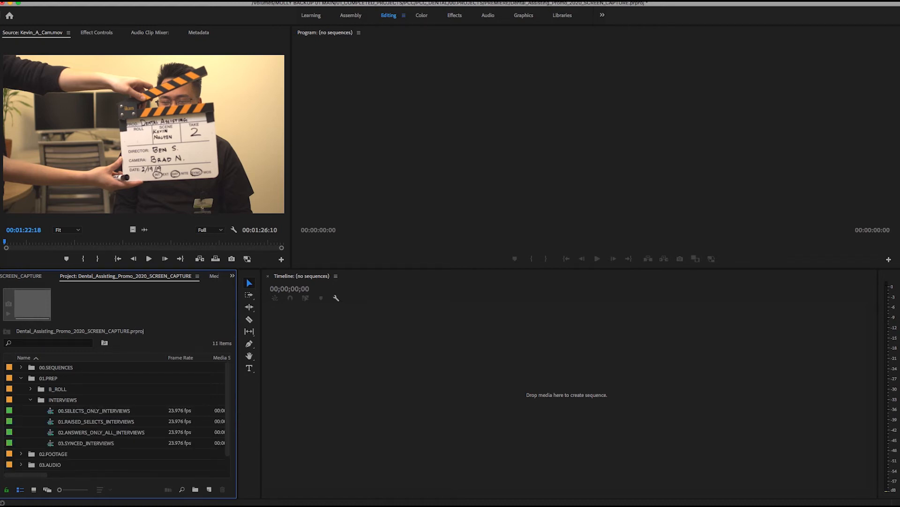
{"action": "left_click", "coordinate": [86, 443]}
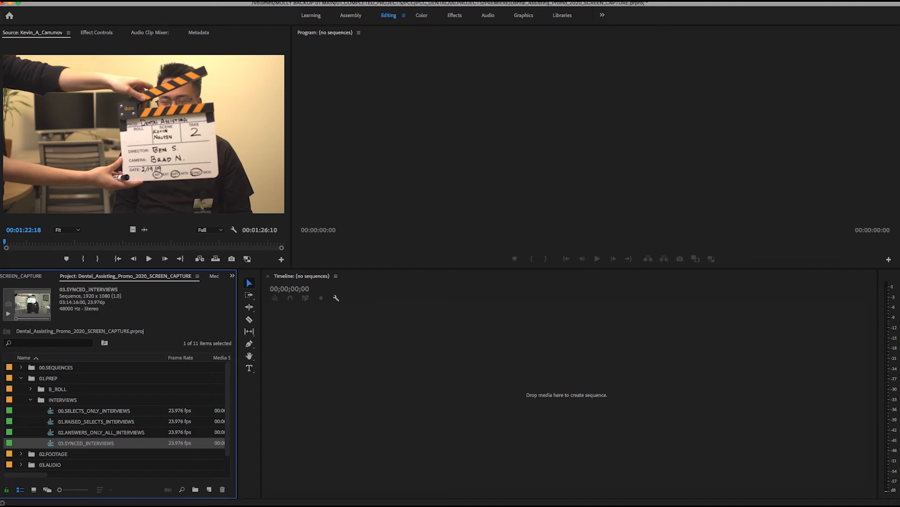
{"action": "key", "text": "Up"}
{"action": "key", "text": "Up"}
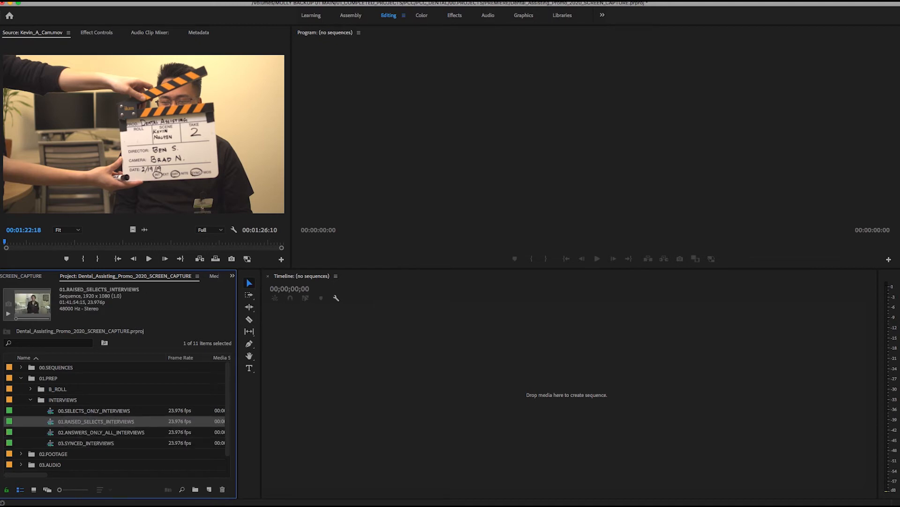
{"action": "left_click", "coordinate": [94, 410]}
{"action": "double_click", "coordinate": [86, 443]}
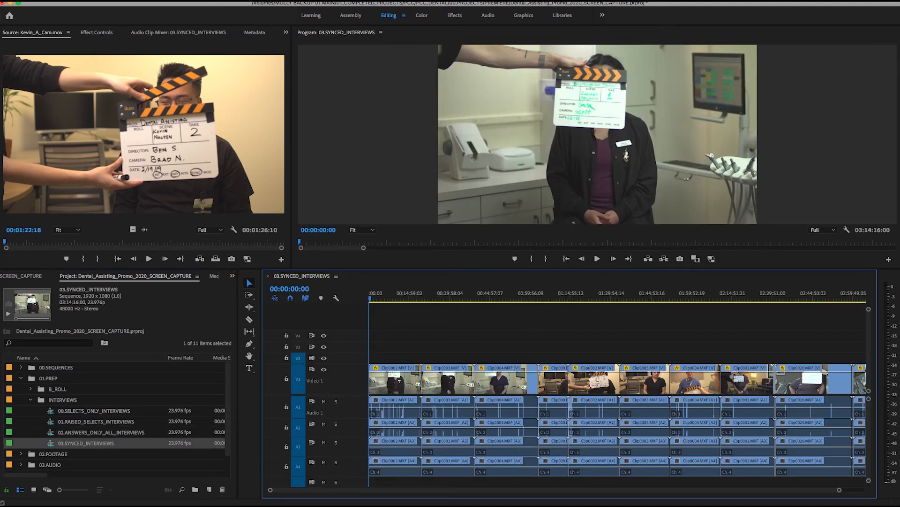
{"action": "key", "text": "backslash"}
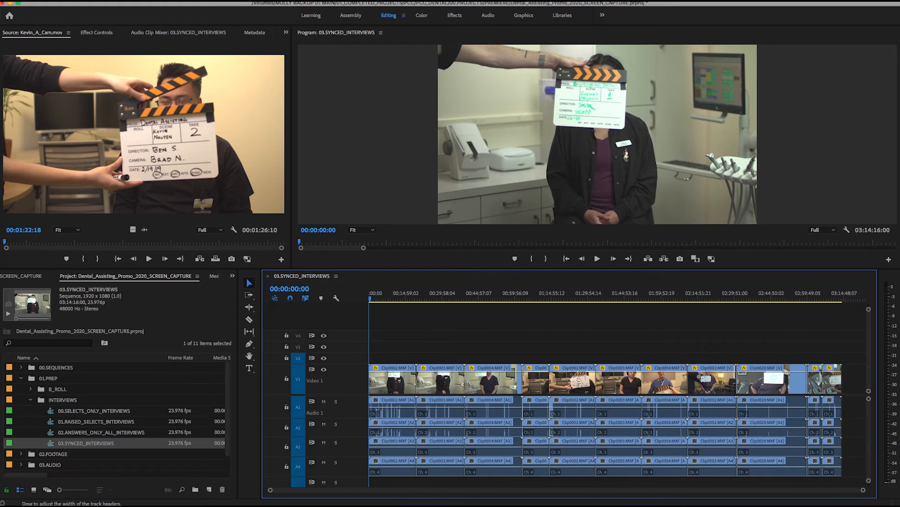
Step: Open 02.ANSWERS_ONLY_ALL_INTERVIEWS and inspect the pink question title clips above the answers, ending with ADVICE selected
{"action": "double_click", "coordinate": [94, 432]}
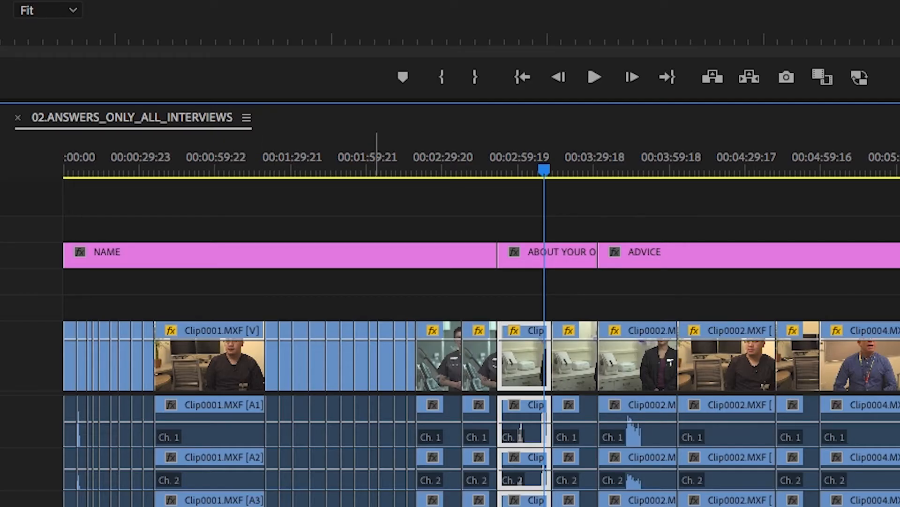
{"action": "left_click", "coordinate": [381, 256]}
{"action": "left_click", "coordinate": [557, 255]}
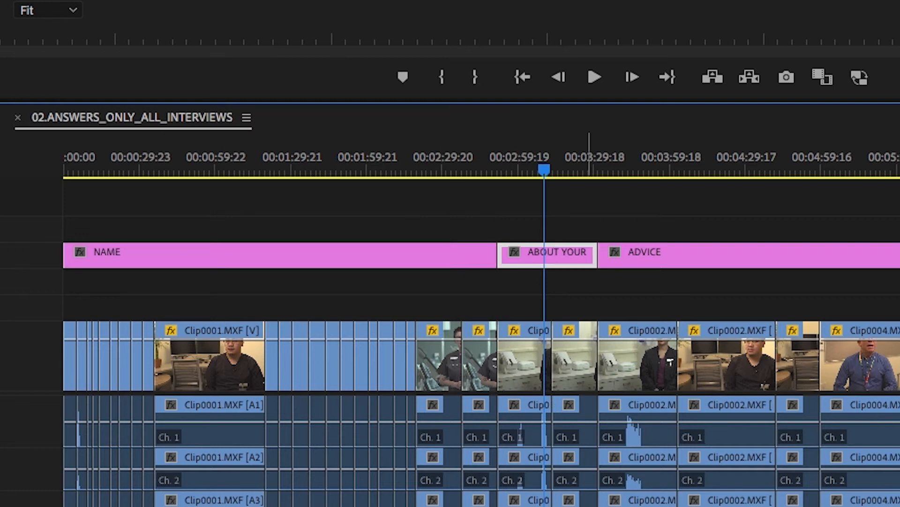
{"action": "left_click", "coordinate": [791, 256]}
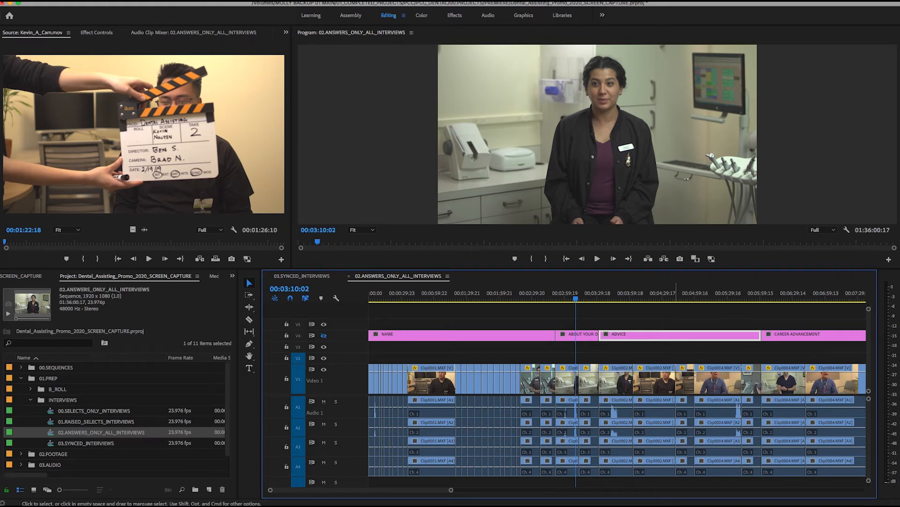
Step: Open 01.RAISED_SELECTS_INTERVIEWS, examine the clips raised to Video 2 around 00:19:36:18, and open 00.SELECTS_ONLY_INTERVIEWS
{"action": "left_click", "coordinate": [89, 421]}
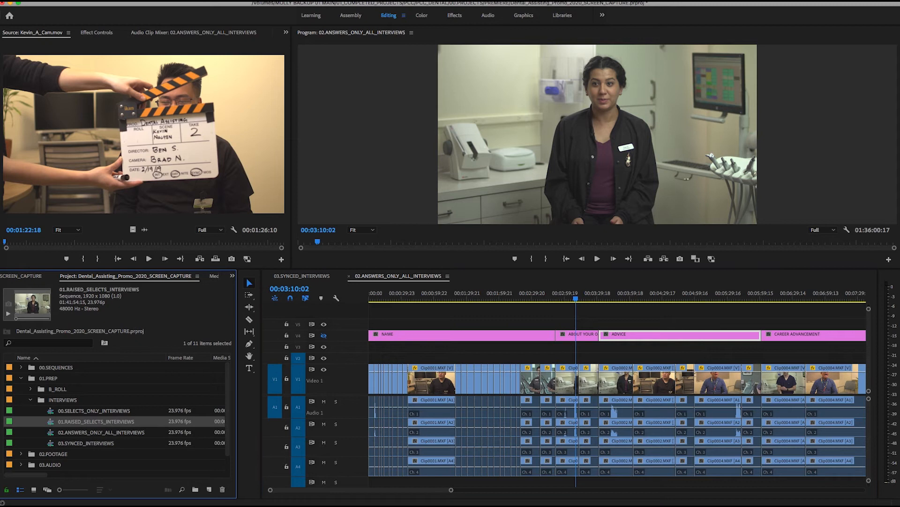
{"action": "double_click", "coordinate": [89, 422]}
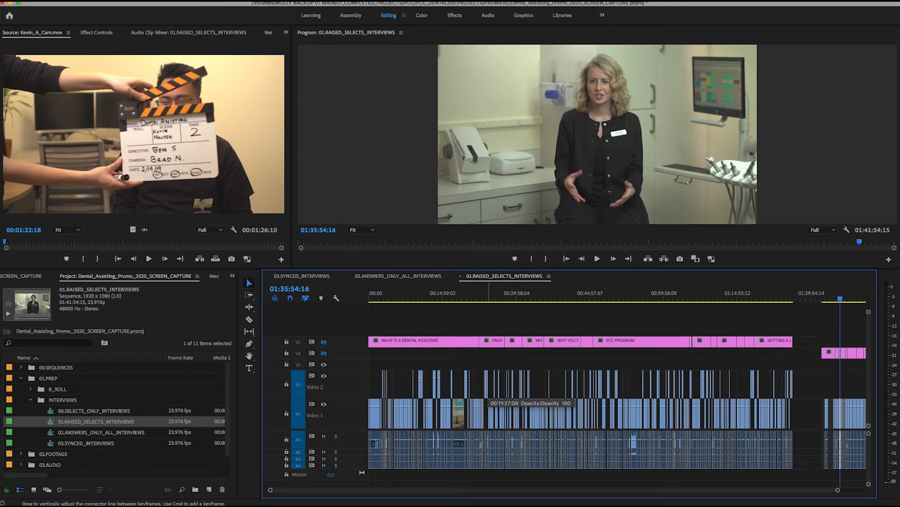
{"action": "left_click", "coordinate": [466, 295]}
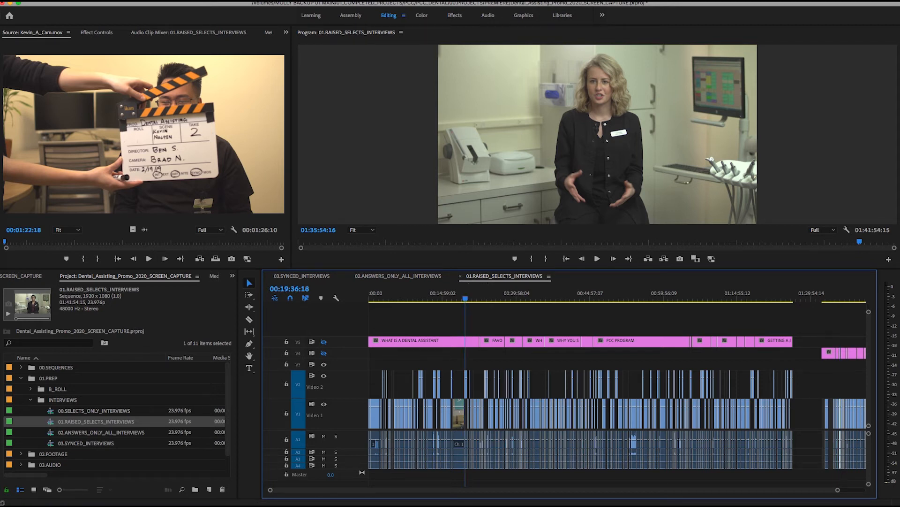
{"action": "key", "text": "equal"}
{"action": "key", "text": "equal"}
{"action": "key", "text": "equal"}
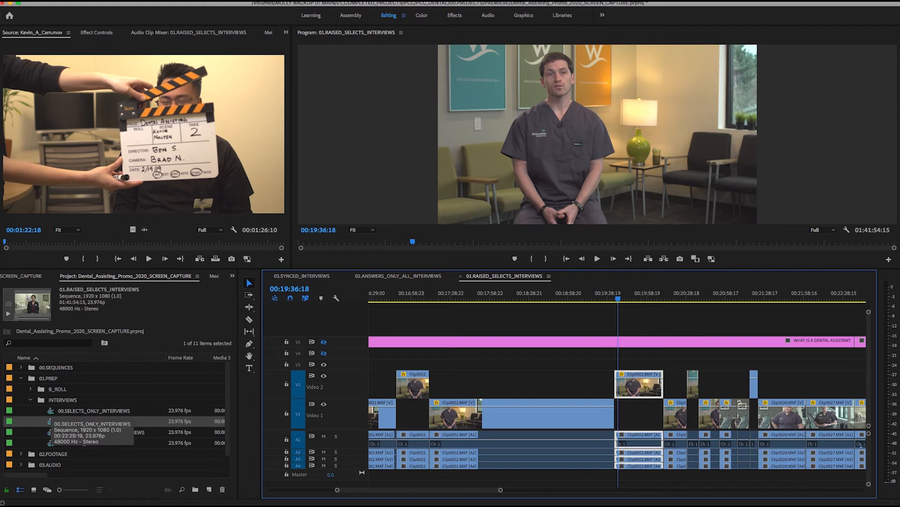
{"action": "double_click", "coordinate": [51, 410]}
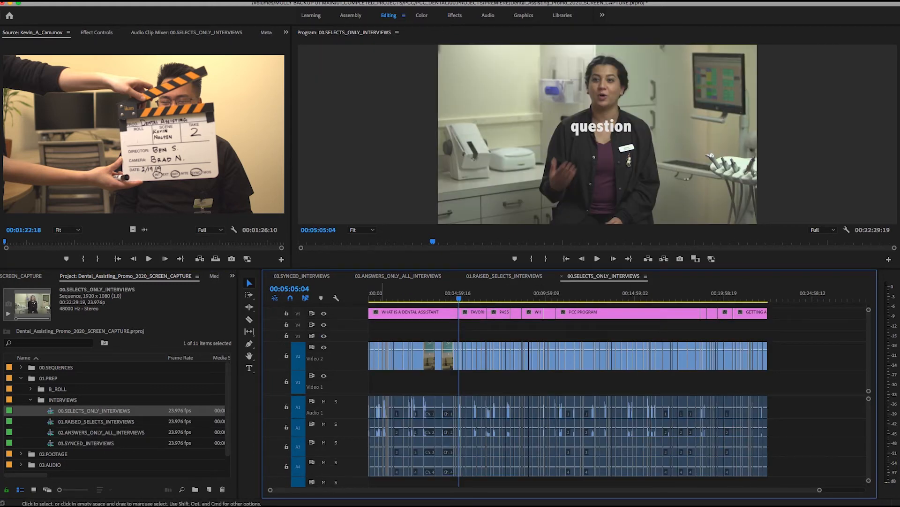
Step: Expand the z.OLD bin inside 00.SEQUENCES and open PCC_DENTAL_ASSISTING_041519, PCC_DENTAL_ASSISTING_043020 and PCC_DENTAL_ASSISTING_041519_2
{"action": "left_click", "coordinate": [21, 367]}
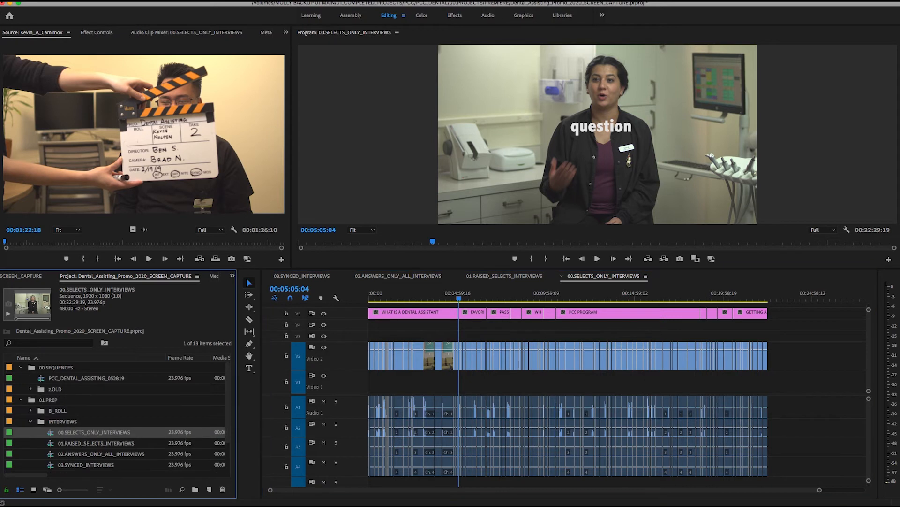
{"action": "left_click", "coordinate": [30, 389]}
{"action": "scroll", "coordinate": [117, 413], "scroll_direction": "down", "scroll_amount": 4}
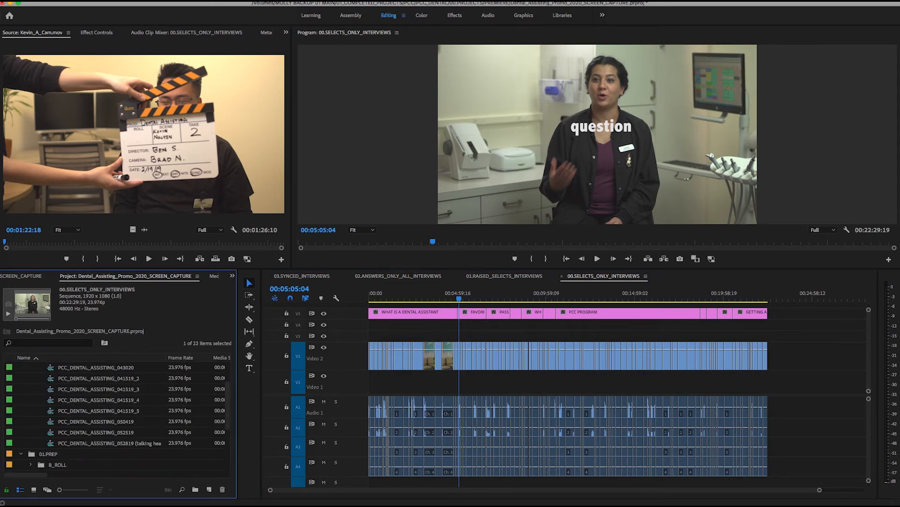
{"action": "scroll", "coordinate": [117, 413], "scroll_direction": "up", "scroll_amount": 2}
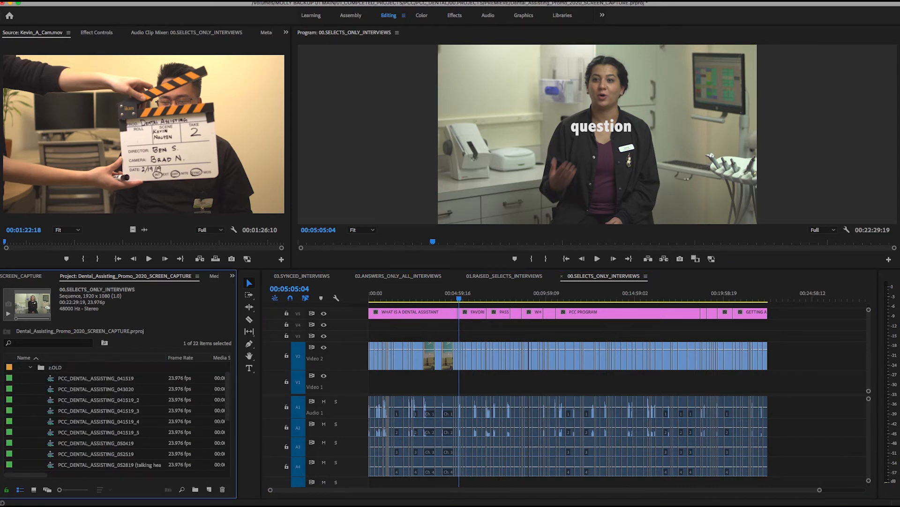
{"action": "double_click", "coordinate": [93, 378]}
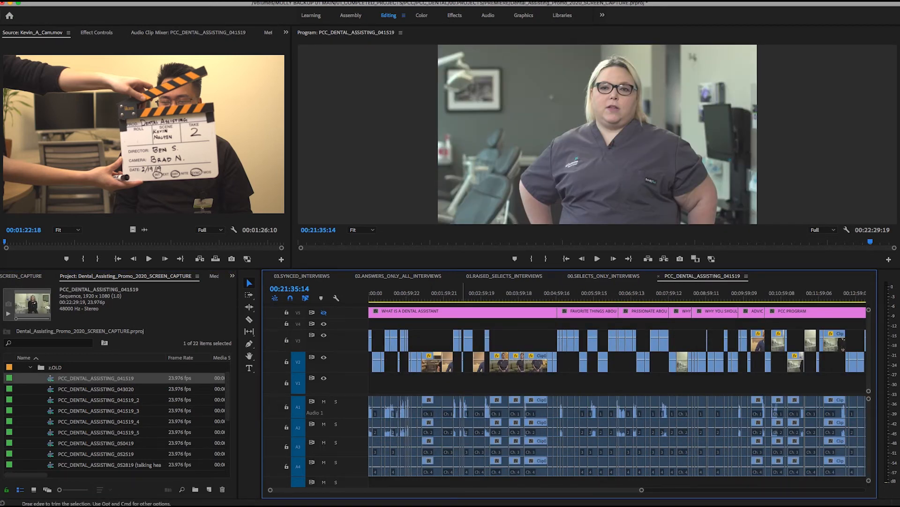
{"action": "double_click", "coordinate": [95, 389]}
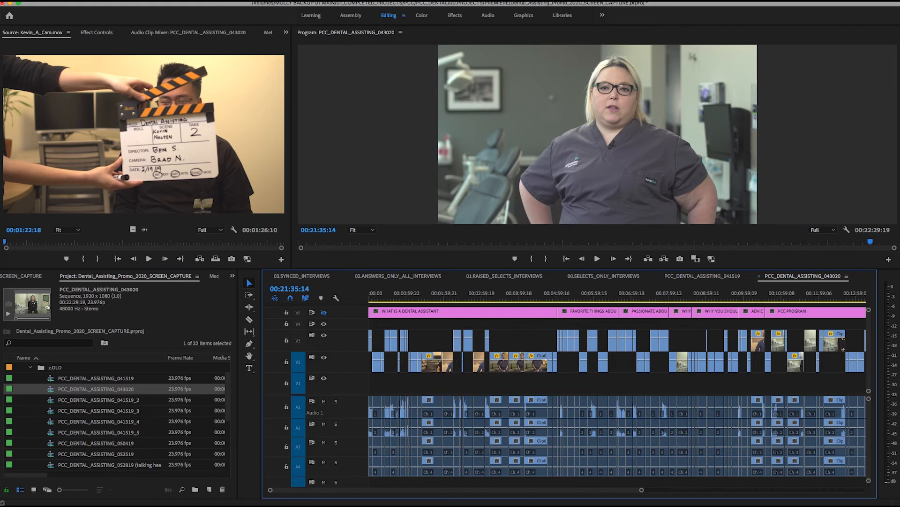
{"action": "double_click", "coordinate": [97, 400]}
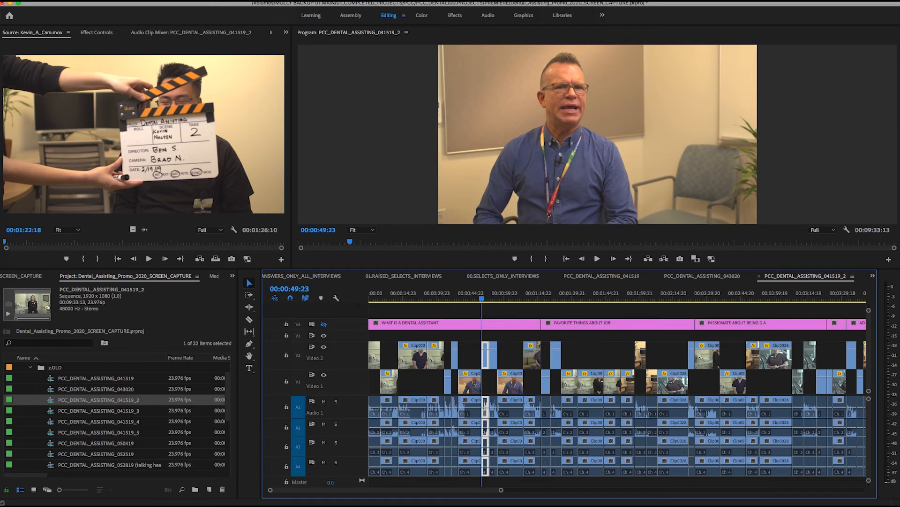
Step: Open PCC_DENTAL_ASSISTING_041519_3 and examine the gaps between its clip sections by marquee-selecting around them
{"action": "double_click", "coordinate": [50, 411]}
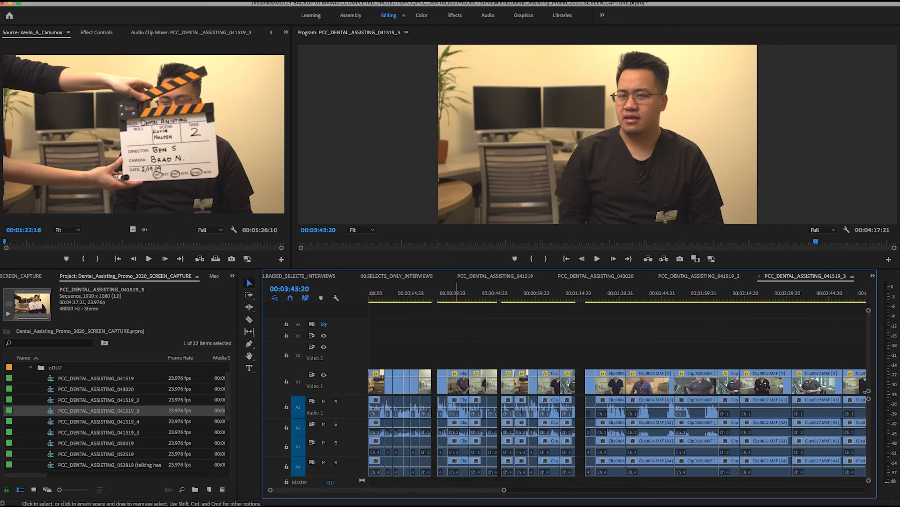
{"action": "left_click_drag", "start_coordinate": [423, 351], "coordinate": [448, 483]}
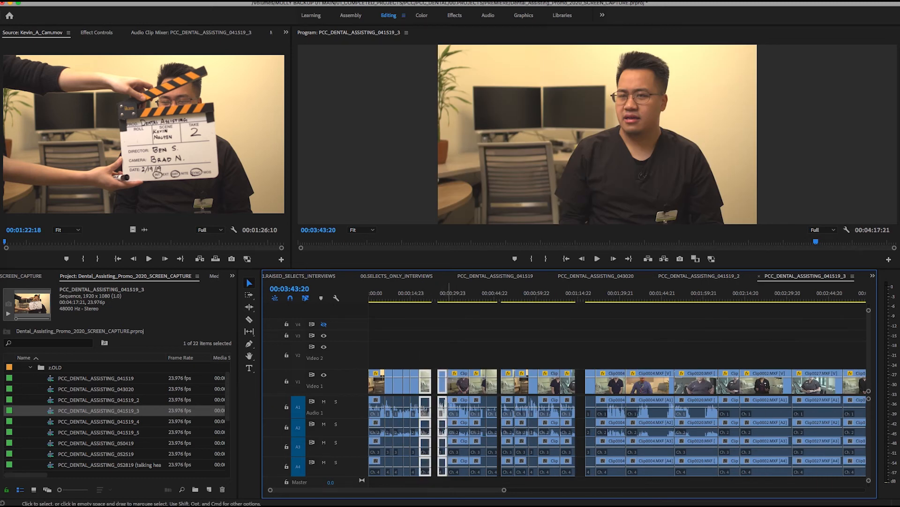
{"action": "left_click", "coordinate": [600, 350]}
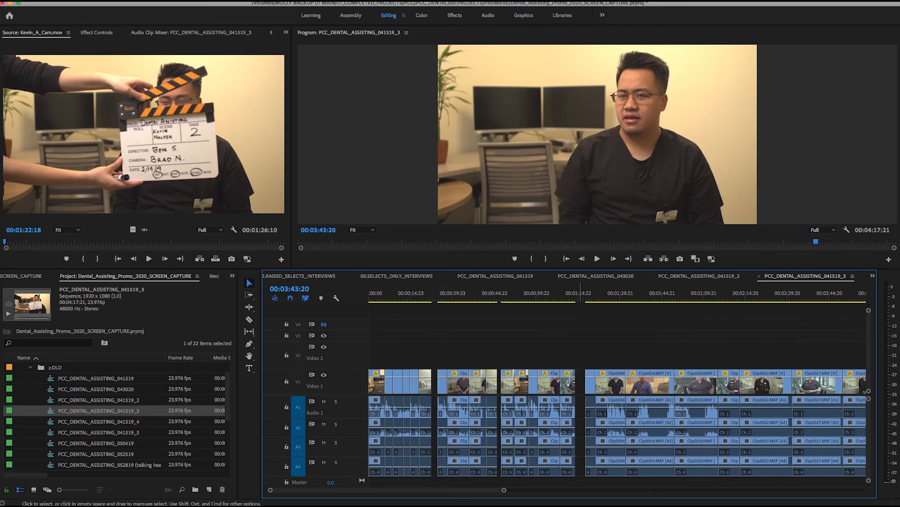
{"action": "left_click_drag", "start_coordinate": [579, 364], "coordinate": [584, 483]}
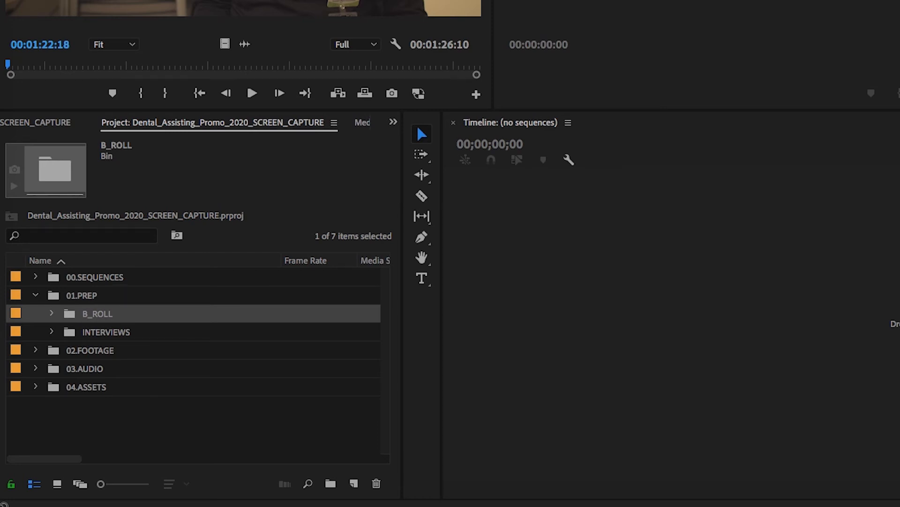
Step: Expand the B_ROLL bin inside 01.PREP and open 02.ALL_B_ROLL, 01.RAISED_SELECTS_B_ROLL and 00.SELECTS_ONLY_B_ROLL
{"action": "key", "text": "shift+1"}
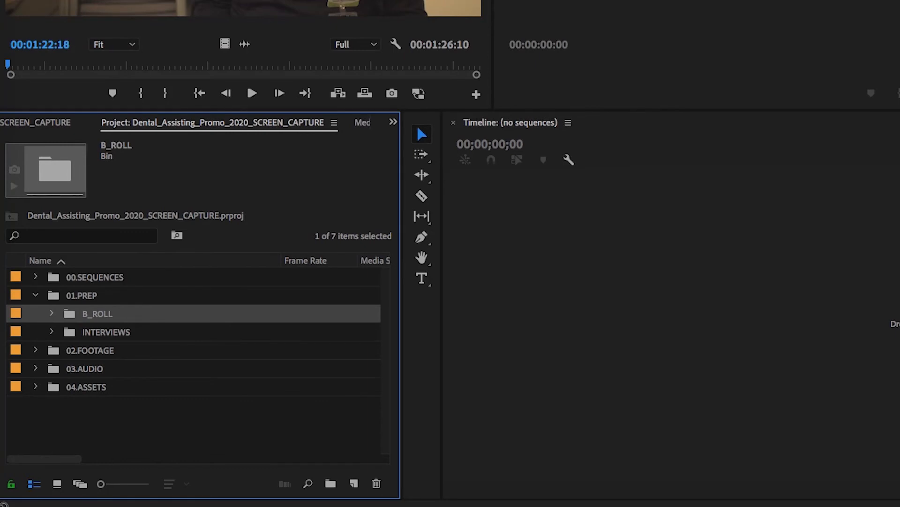
{"action": "key", "text": "Right"}
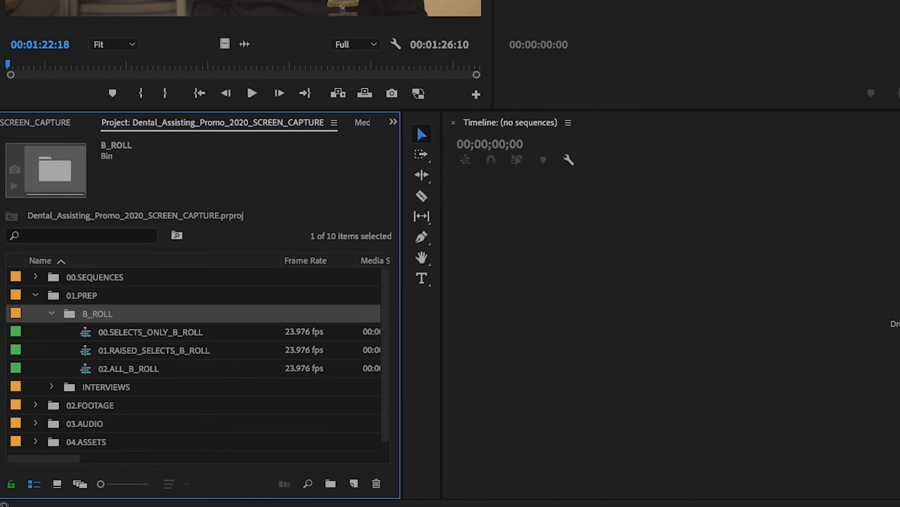
{"action": "key", "text": "Down"}
{"action": "key", "text": "Down"}
{"action": "key", "text": "Down"}
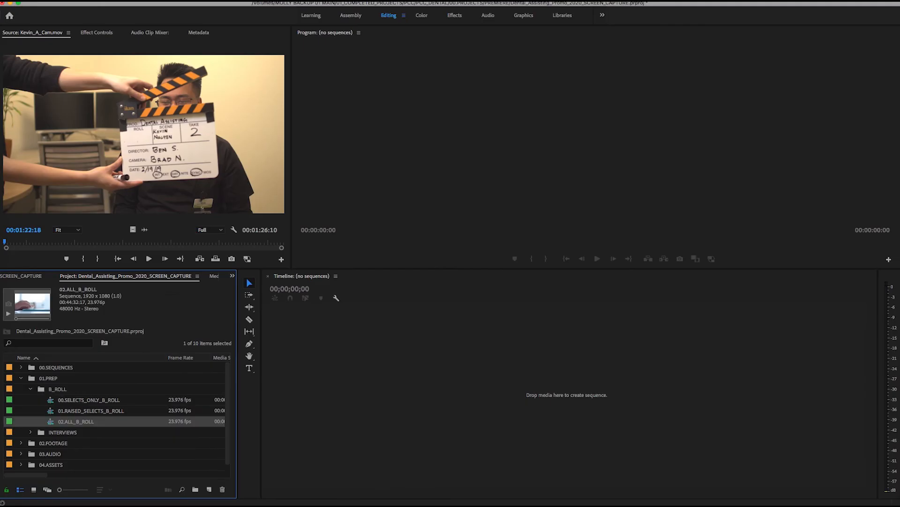
{"action": "key", "text": "Return"}
{"action": "key", "text": "Up"}
{"action": "key", "text": "Return"}
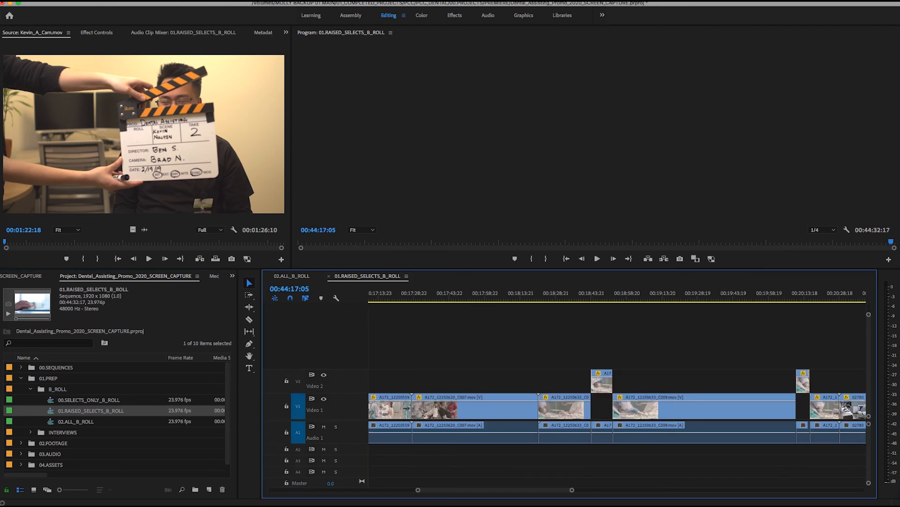
{"action": "key", "text": "Up"}
{"action": "key", "text": "Return"}
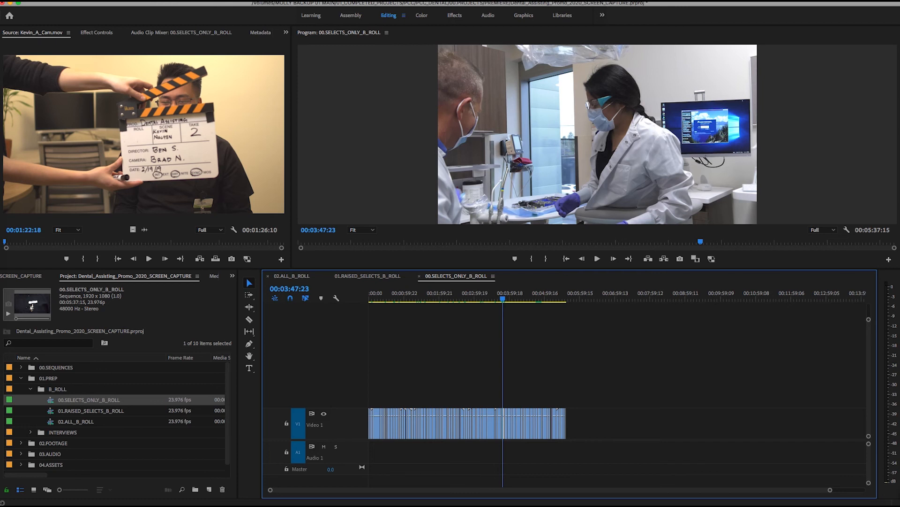
Step: Raise three clips near the start of 00.SELECTS_ONLY_B_ROLL from Video 1 to Video 2, and play the sequence around 00:01:50:23
{"action": "left_click", "coordinate": [291, 277]}
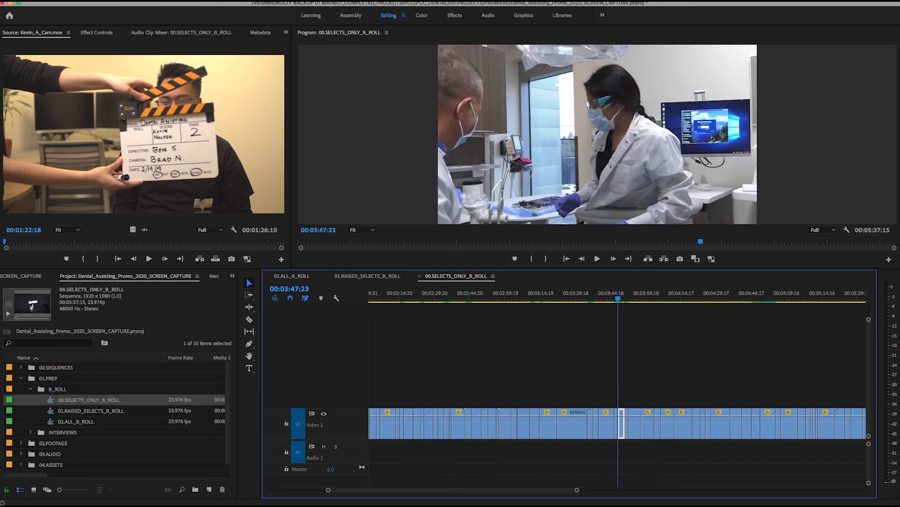
{"action": "scroll", "coordinate": [618, 422], "scroll_direction": "left", "scroll_amount": 5}
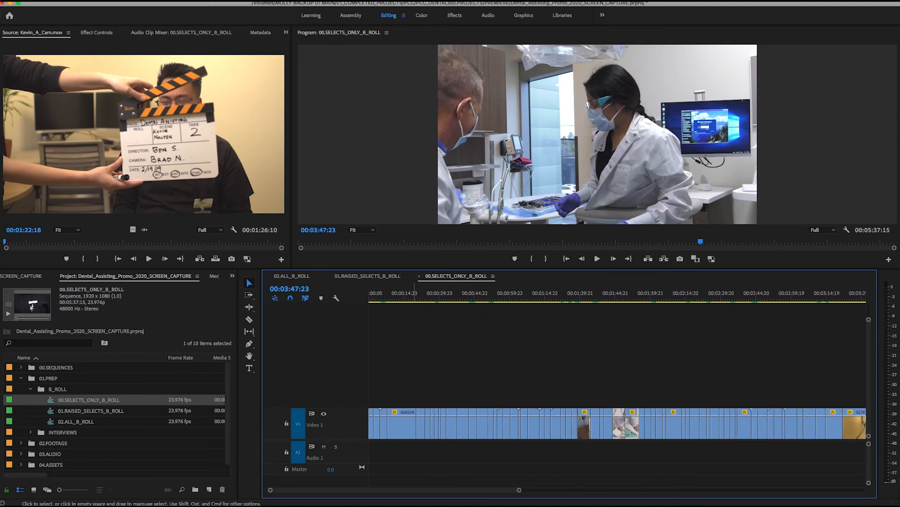
{"action": "left_click_drag", "start_coordinate": [401, 425], "coordinate": [401, 403]}
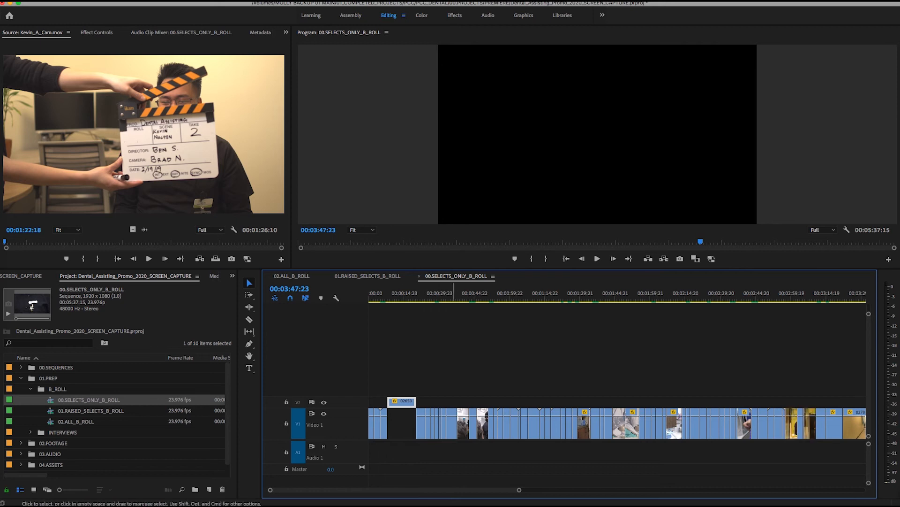
{"action": "left_click_drag", "start_coordinate": [451, 427], "coordinate": [482, 402]}
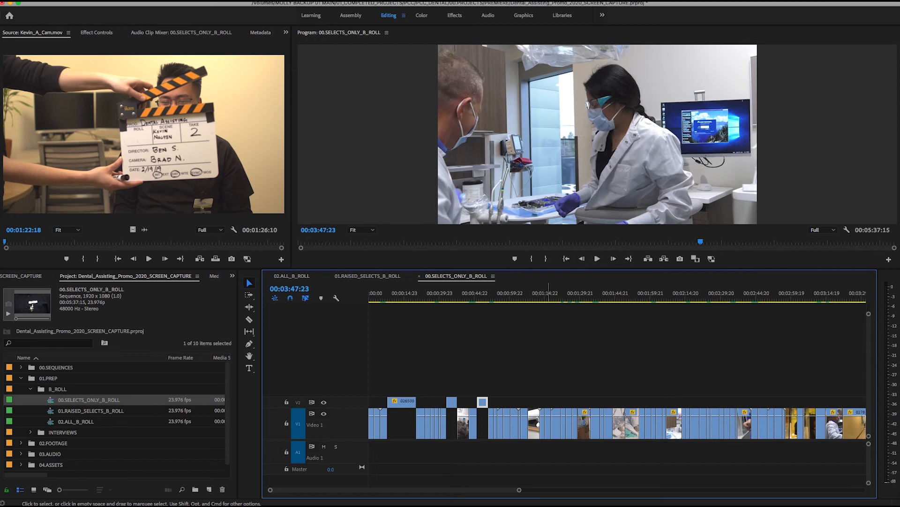
{"action": "left_click", "coordinate": [629, 293]}
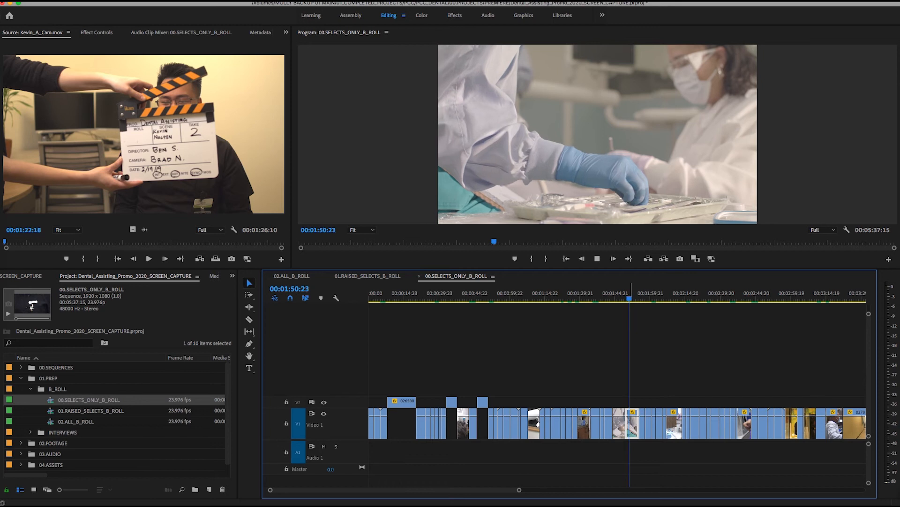